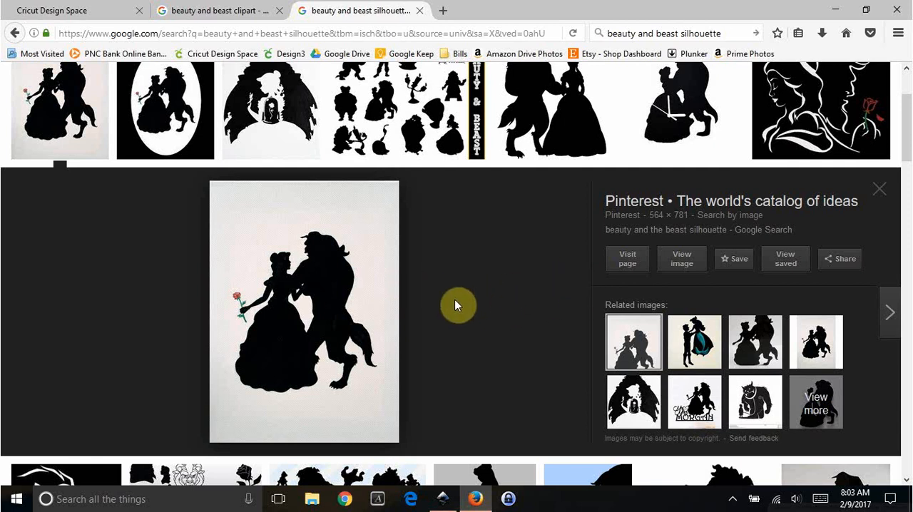
Switch to Inkscape and move the silhouette image off the page to the blank canvas on its left, at about X -1248, Y 50 px.
scroll(450, 299, down, 2)
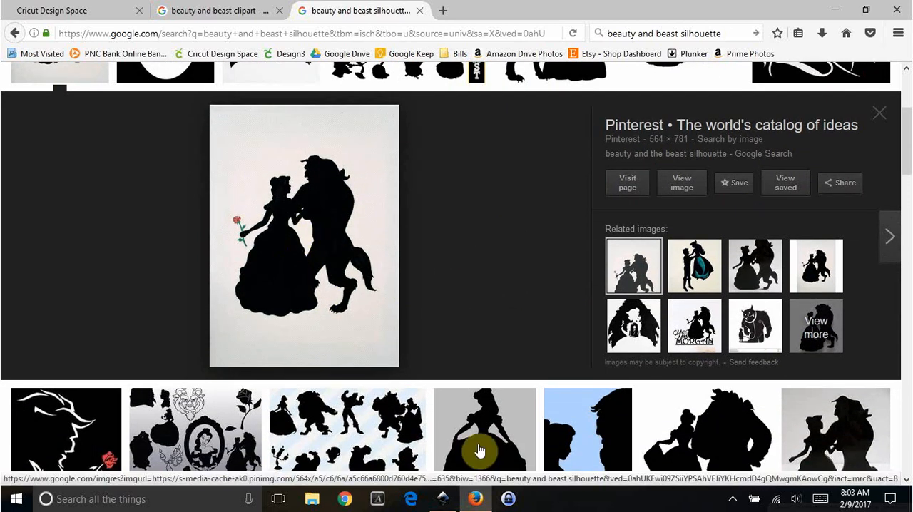
click(450, 504)
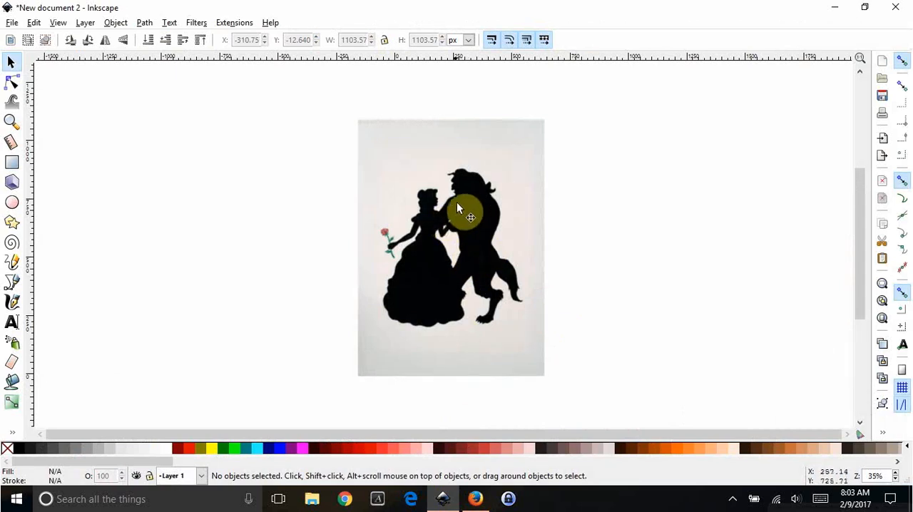
drag(481, 210, 241, 190)
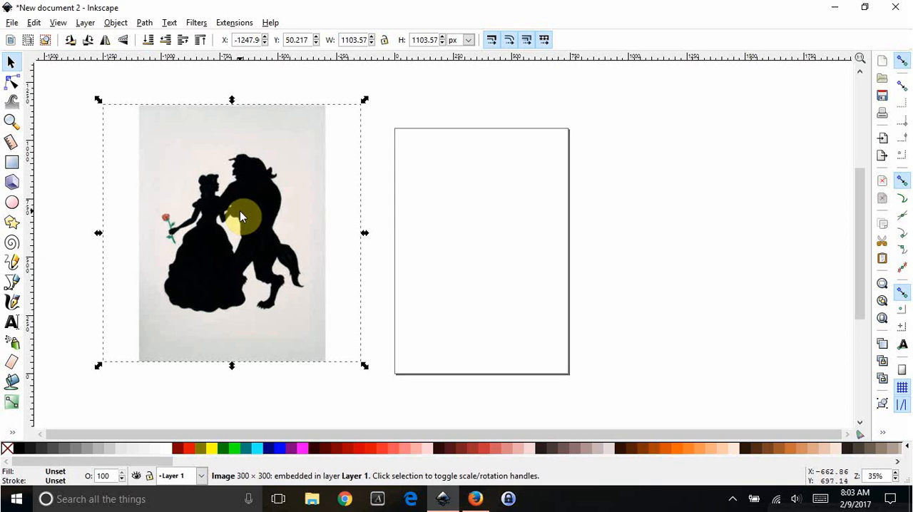
Trace the silhouette bitmap with Colors at 2 scans, smoothing off, stacked scans and background removal on, and close the trace dialog.
click(145, 22)
click(184, 68)
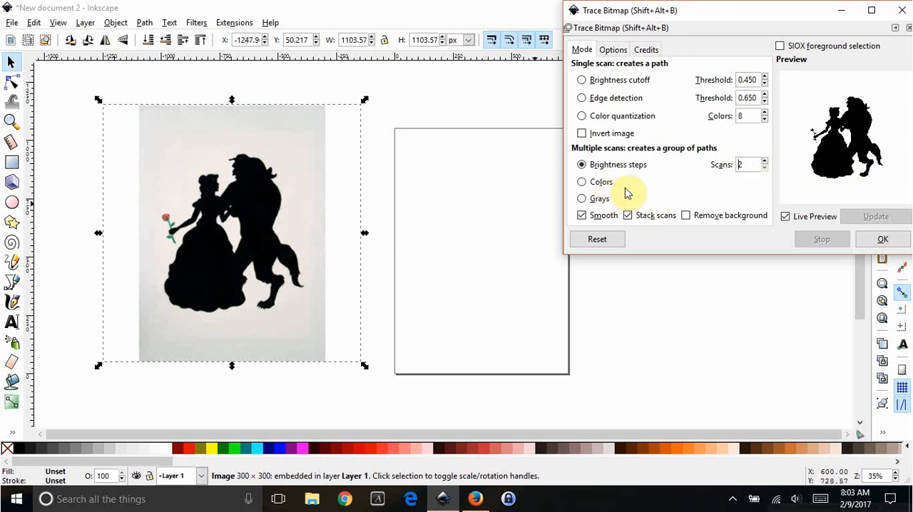
click(600, 184)
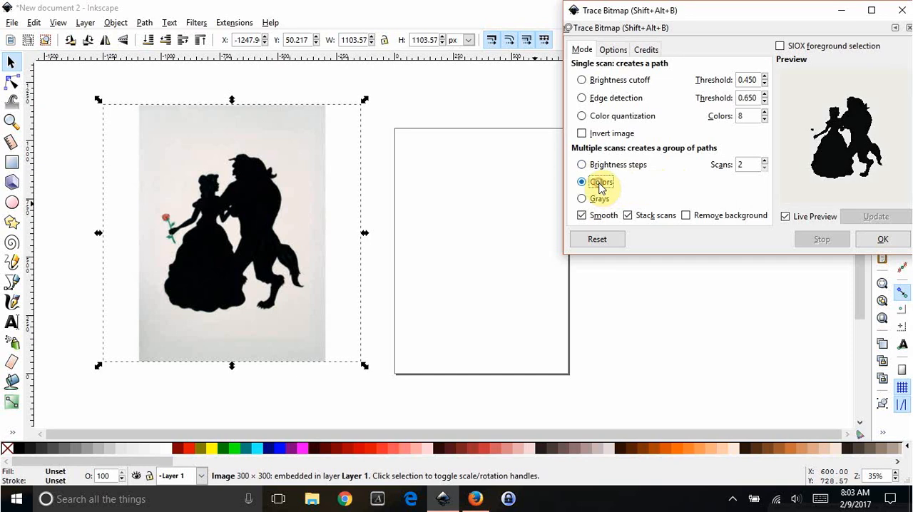
click(582, 216)
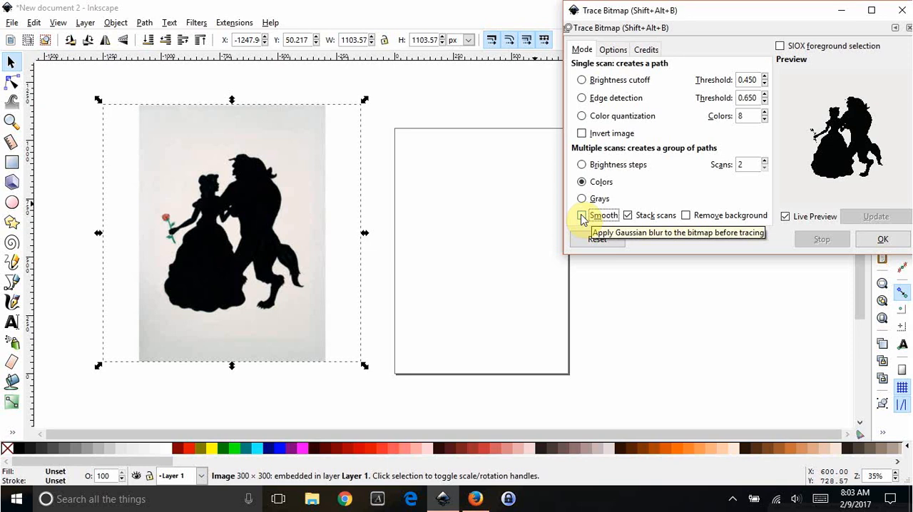
click(686, 216)
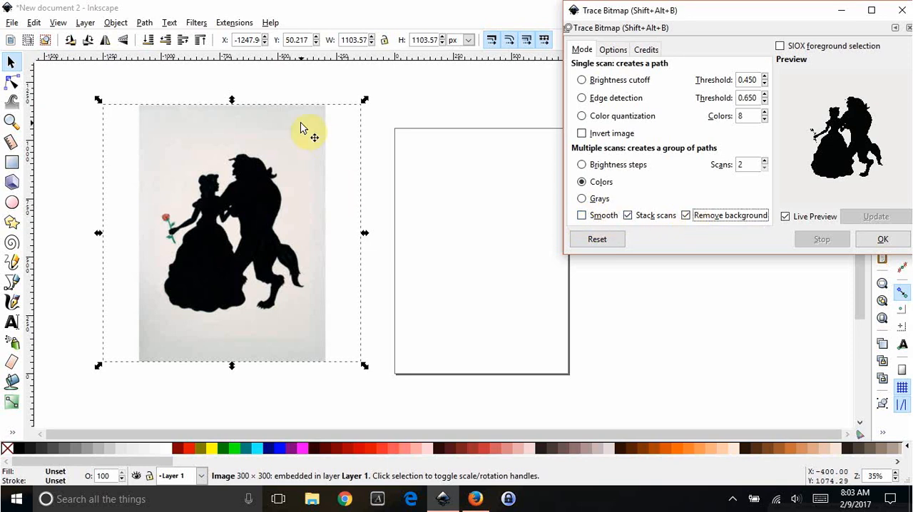
click(882, 240)
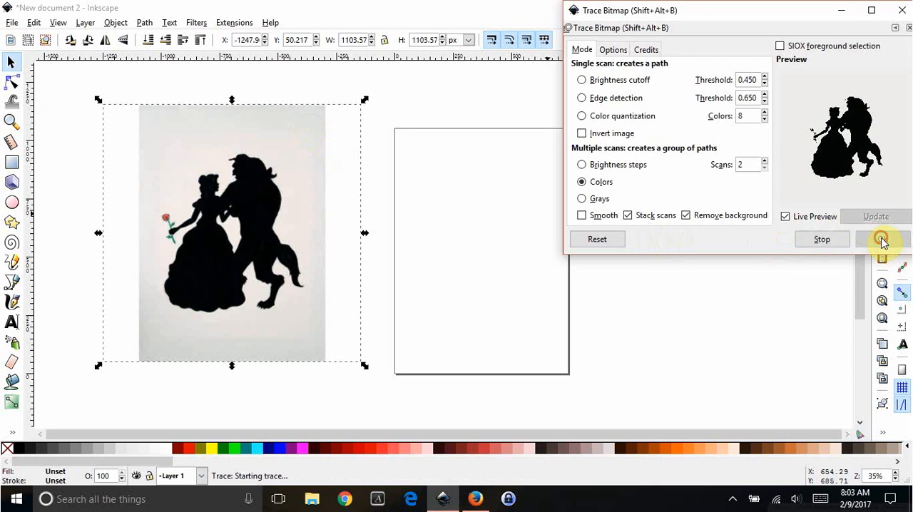
click(903, 10)
Move the traced silhouette onto the page and over beside the original image, and compare the rose, hand and outline details of both.
mouse_move(216, 201)
mouse_down()
mouse_move(271, 252)
mouse_move(367, 236)
mouse_move(467, 199)
mouse_up()
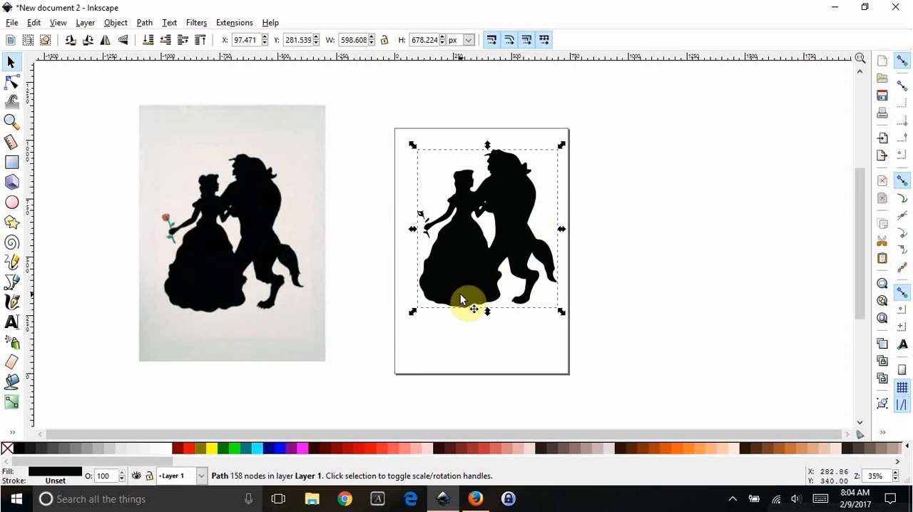
key(ctrl)
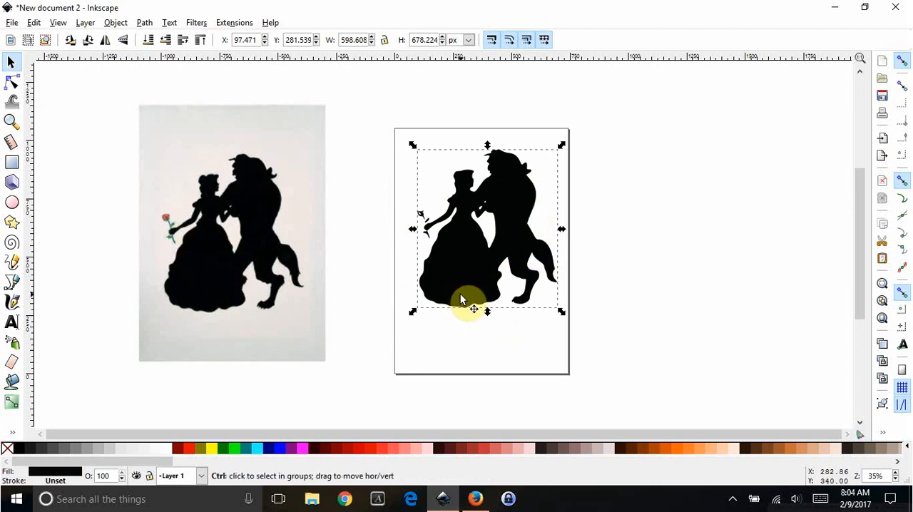
scroll(461, 300, up, 1)
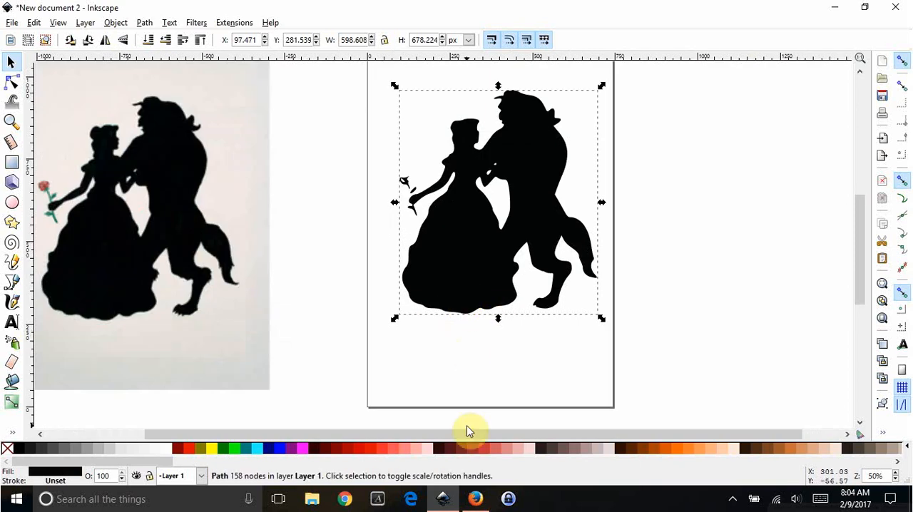
drag(447, 438, 386, 429)
scroll(564, 341, up, 1)
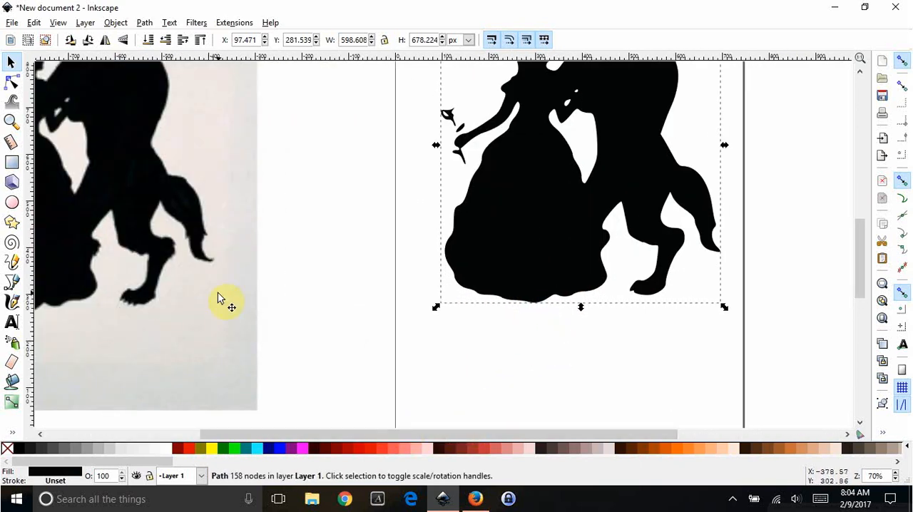
drag(486, 215, 267, 241)
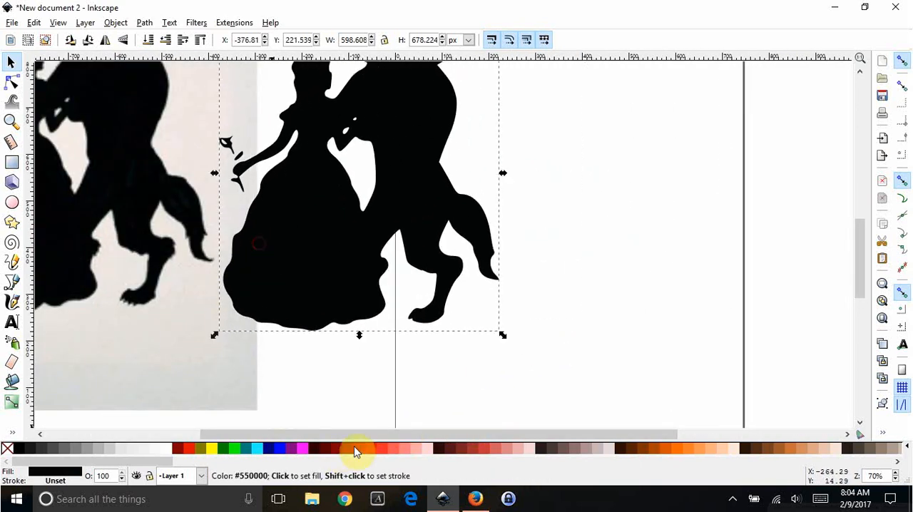
drag(342, 433, 228, 431)
scroll(322, 347, up, 2)
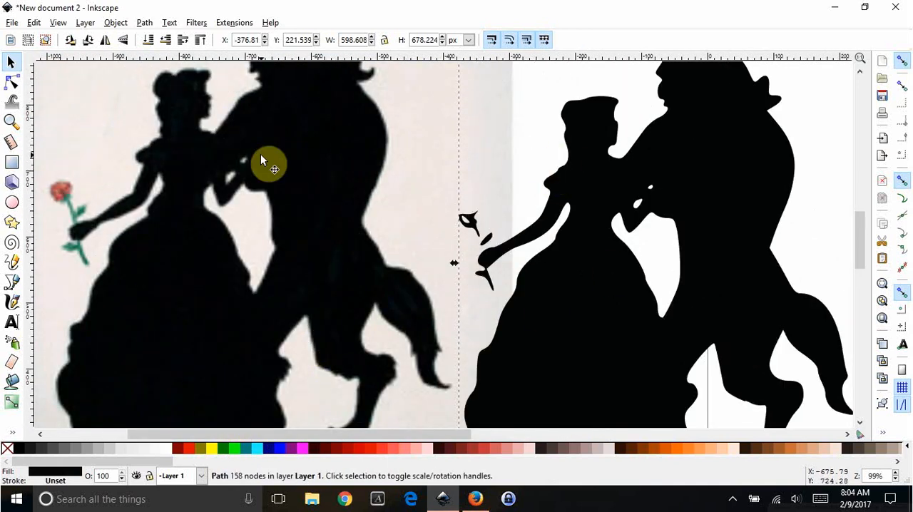
scroll(177, 112, up, 2)
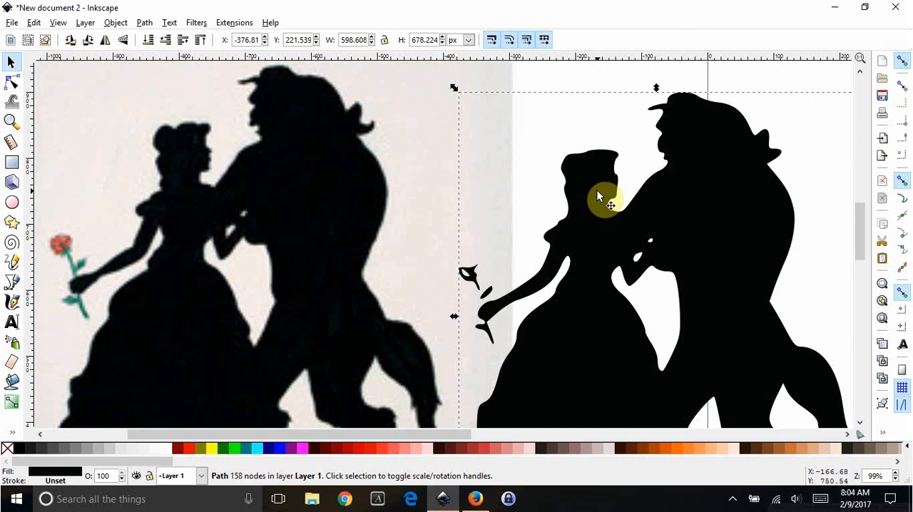
scroll(520, 220, down, 2)
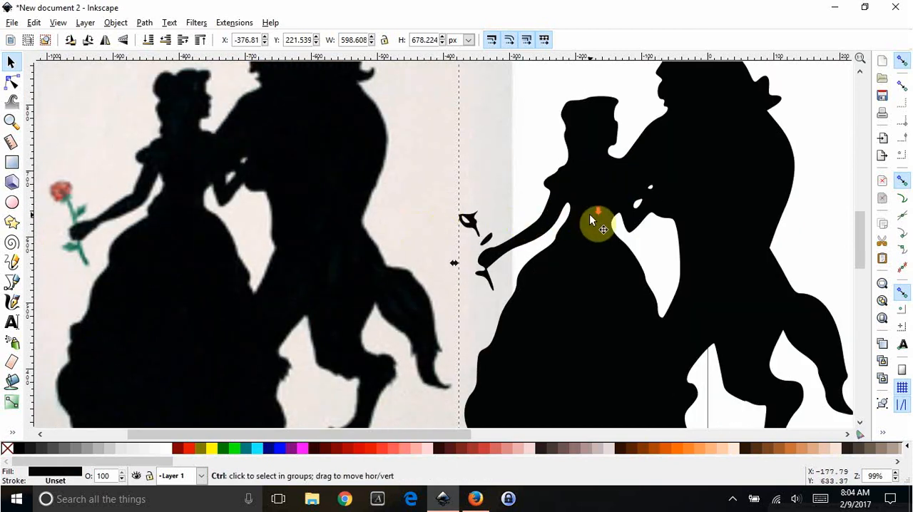
Delete the traced silhouette and move the original silhouette image farther left of the page, to about X -2359, Y 202 px.
ctrl+scroll(589, 214, down, 2)
key(Delete)
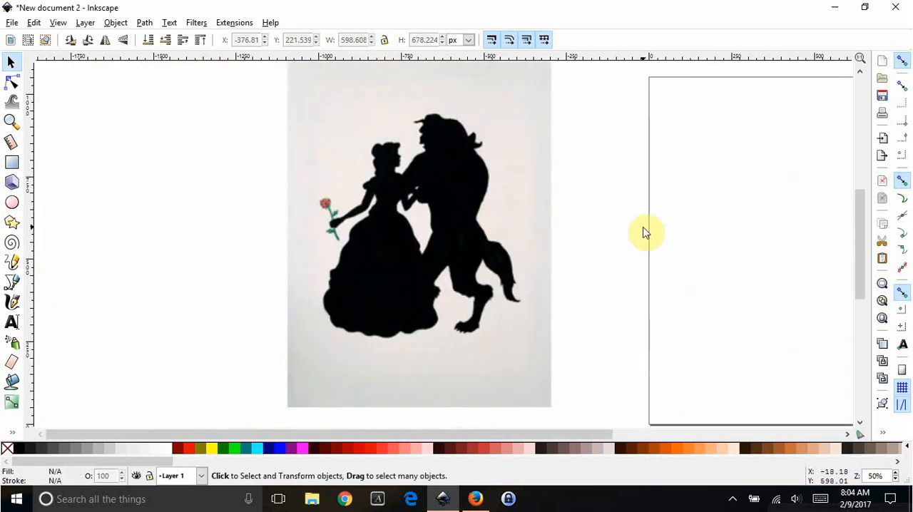
drag(413, 196, 46, 147)
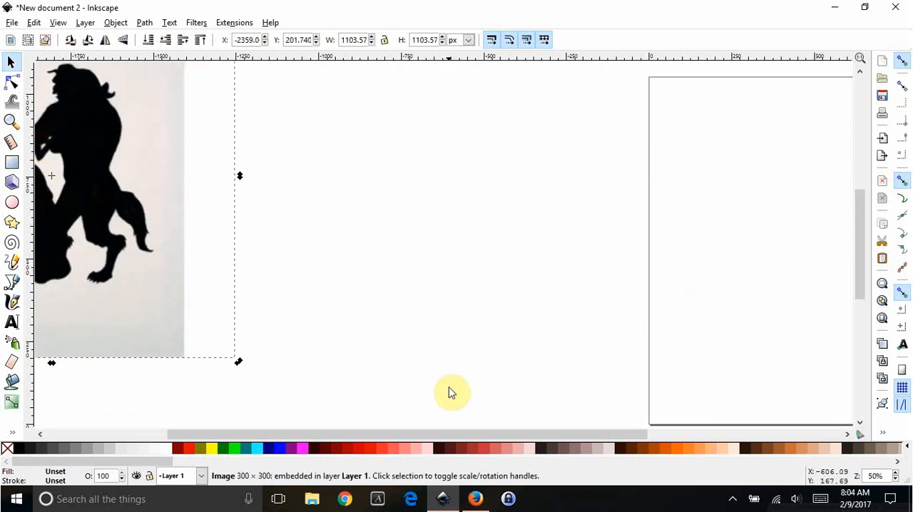
Switch to the browser's "beauty and beast clipart" image results and close the open image preview.
click(476, 499)
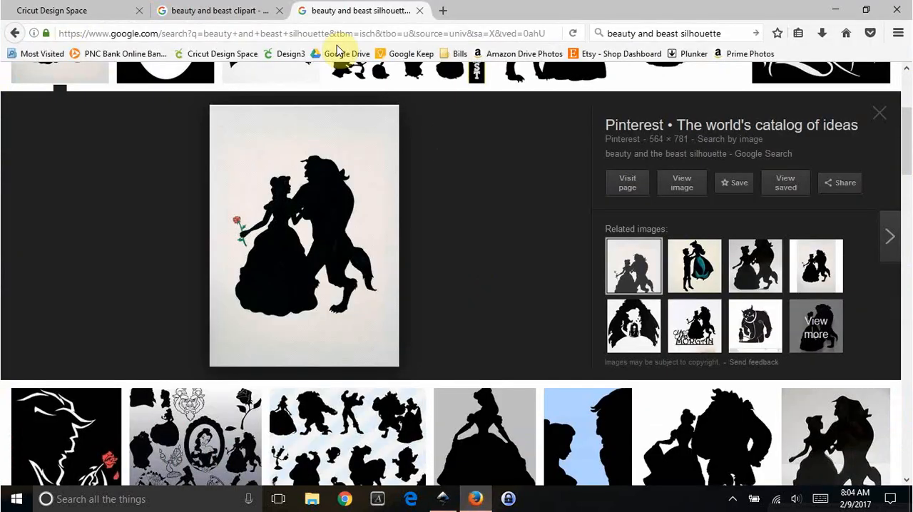
click(227, 10)
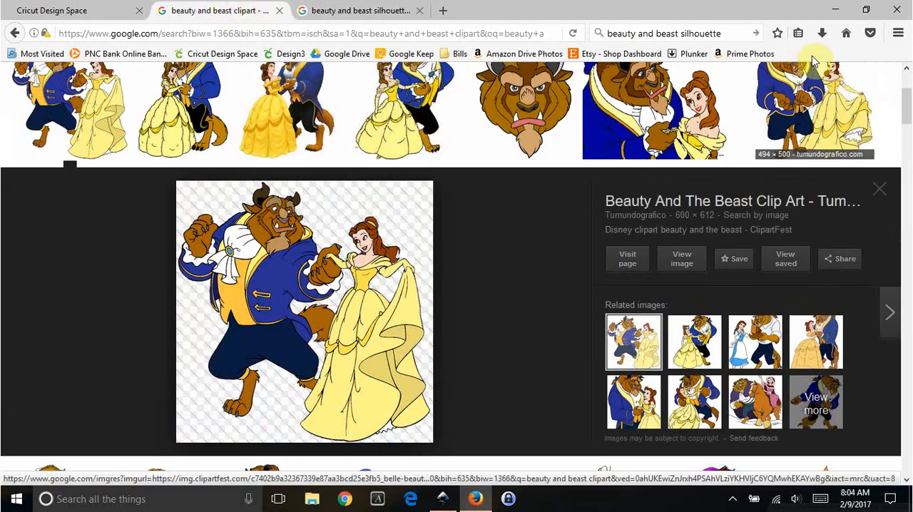
scroll(699, 65, up, 4)
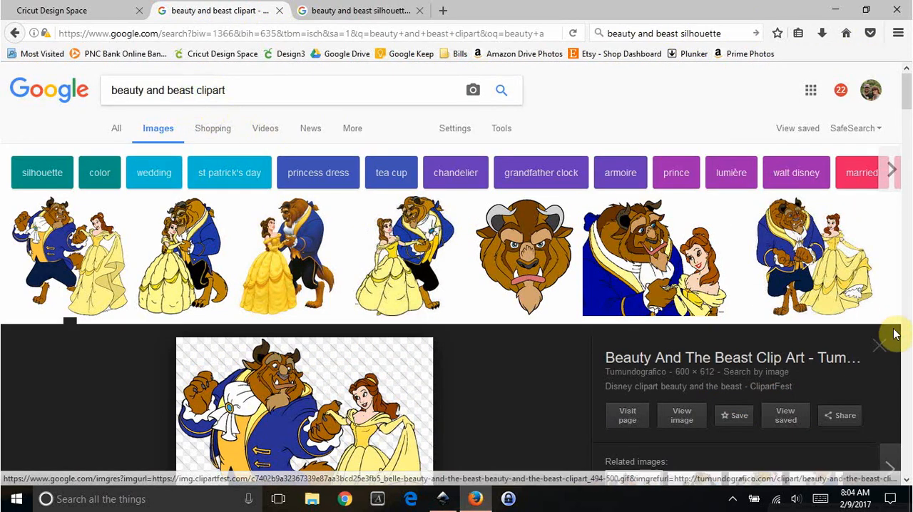
click(879, 347)
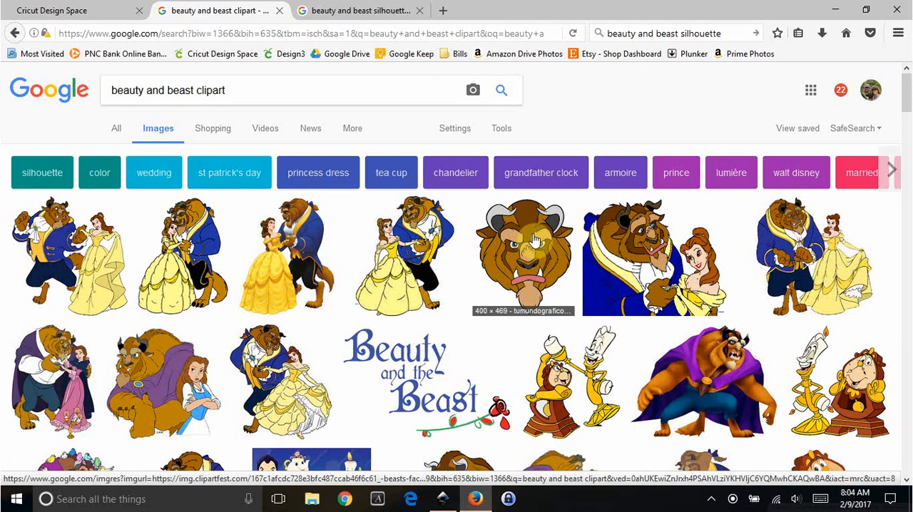
Browse the color clipart results, previewing the 550 × 675 dancing couple image and closing it again.
scroll(533, 243, down, 3)
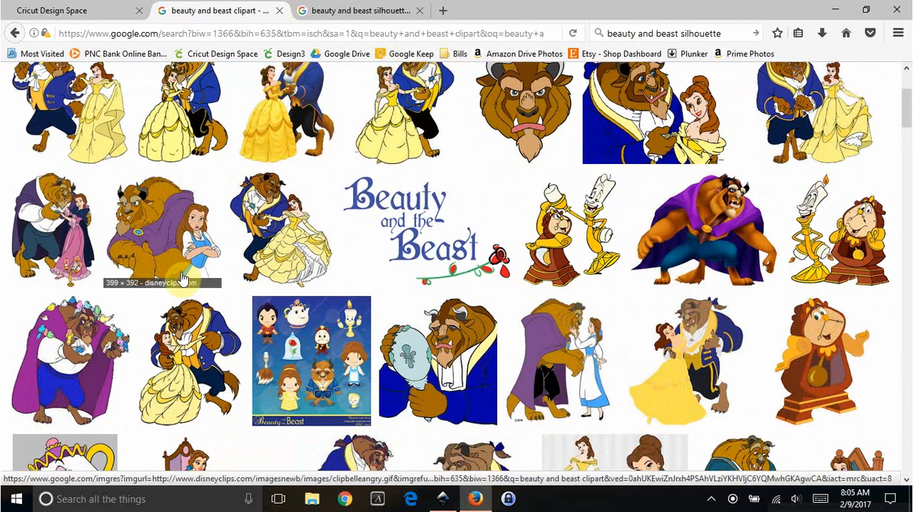
click(178, 358)
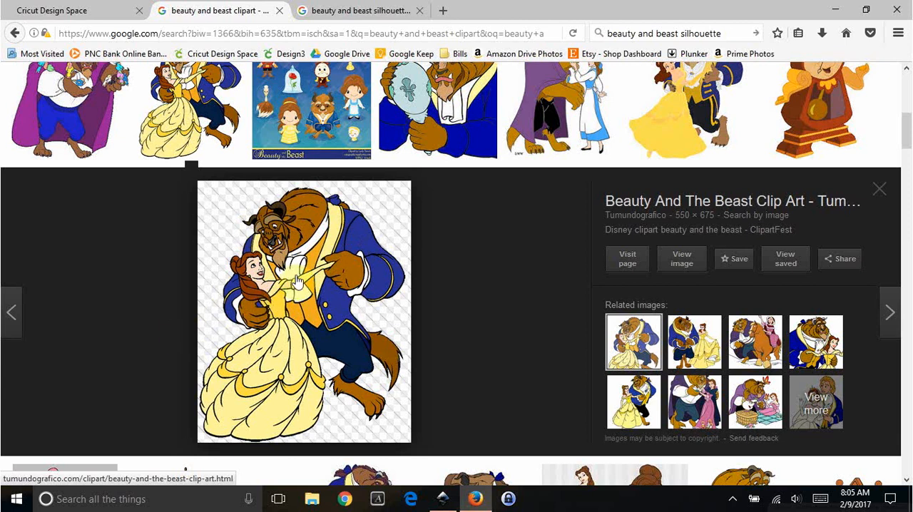
click(885, 197)
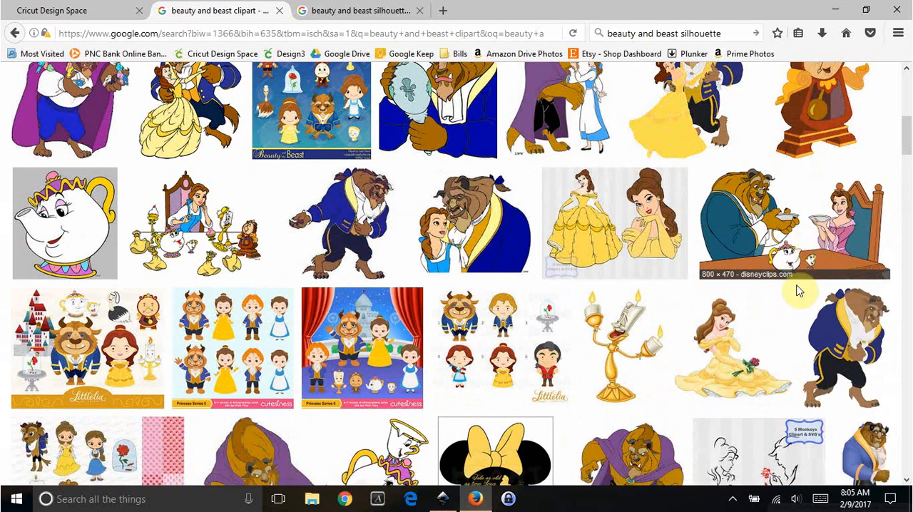
scroll(568, 282, up, 1)
scroll(568, 282, up, 2)
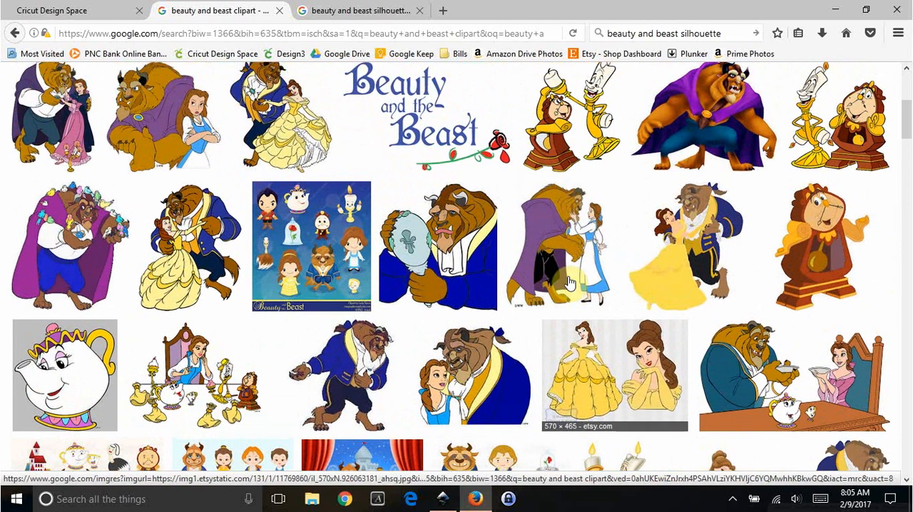
scroll(567, 280, up, 4)
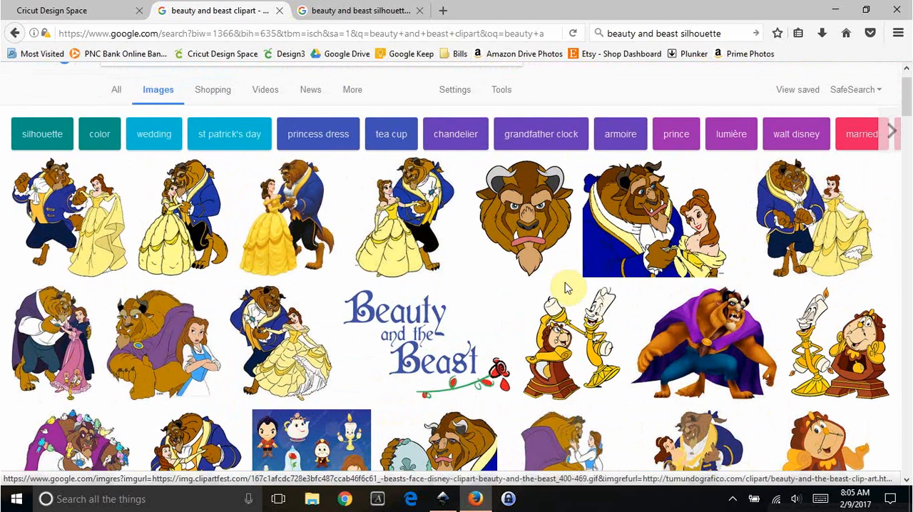
Copy the 600 × 612 Beauty and the Beast clip art from the first search result and paste it into the Inkscape drawing.
click(81, 233)
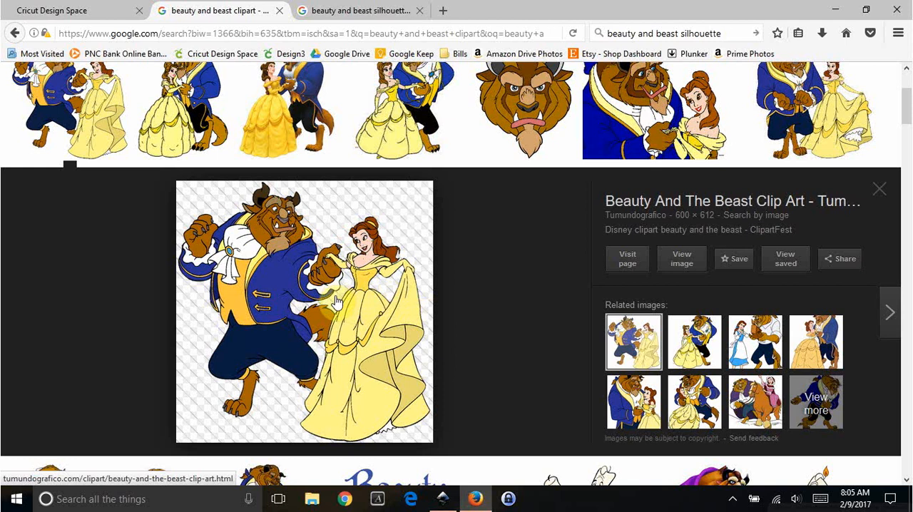
right_click(283, 286)
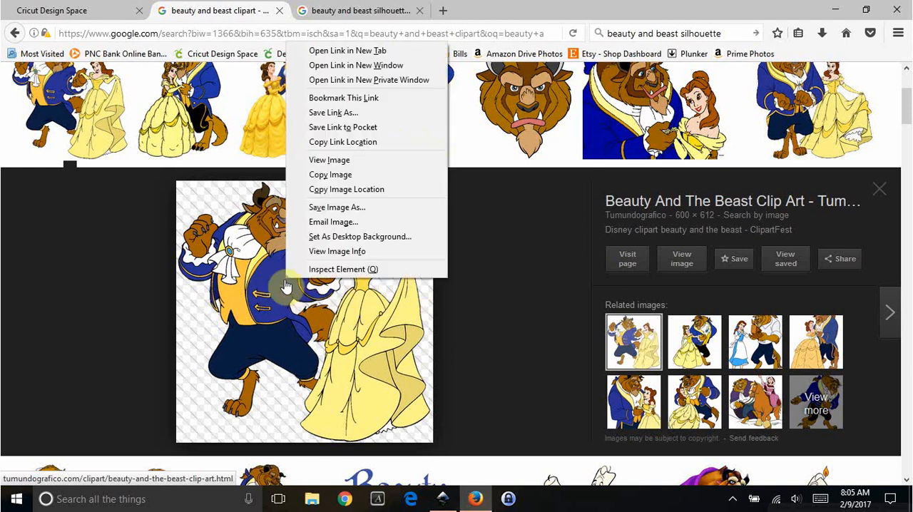
click(332, 177)
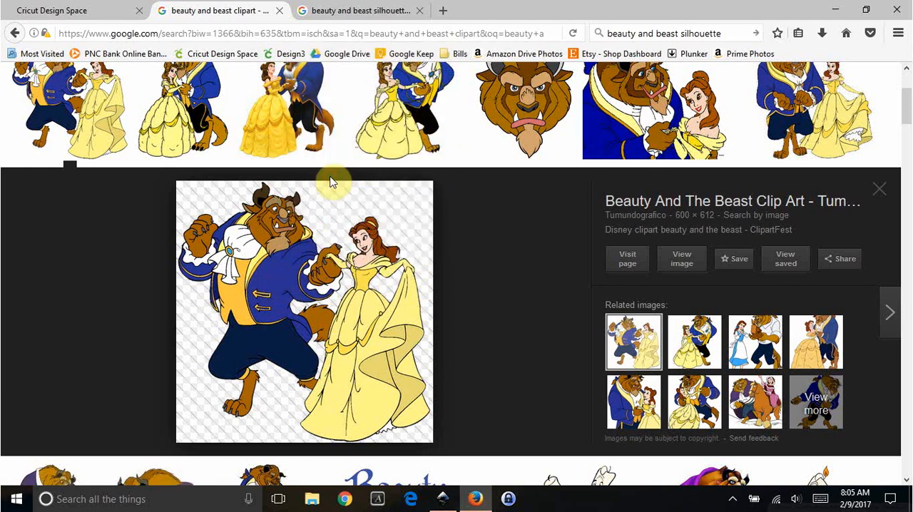
click(442, 499)
right_click(328, 171)
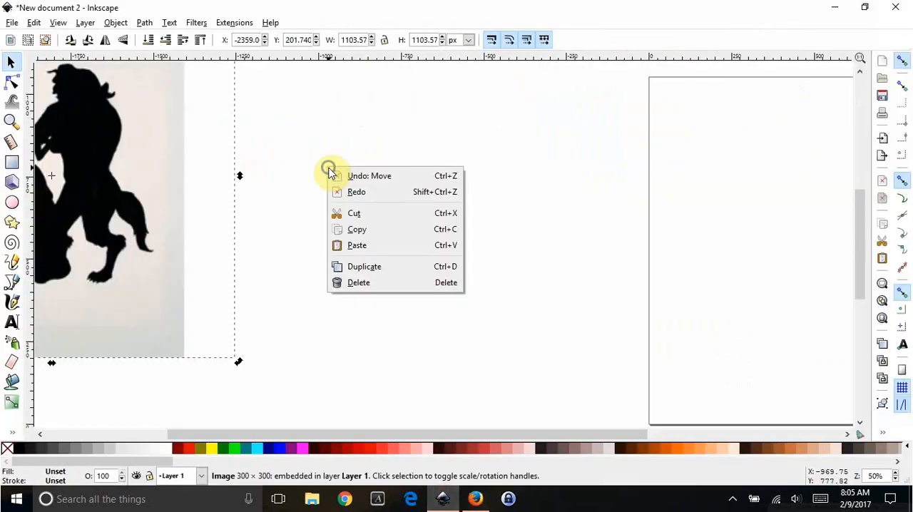
click(357, 245)
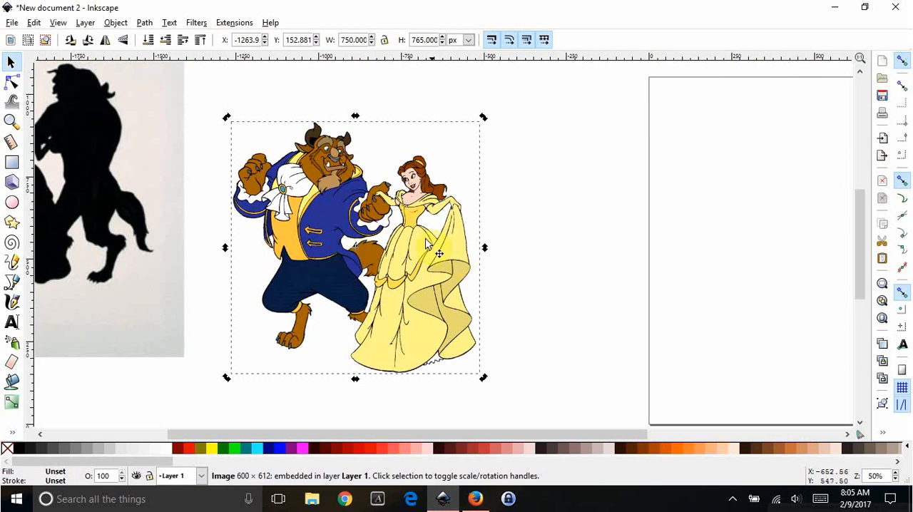
Move the pasted color clipart onto the page, at about X 7, Y 187 px.
scroll(426, 245, down, 1)
drag(404, 436, 437, 436)
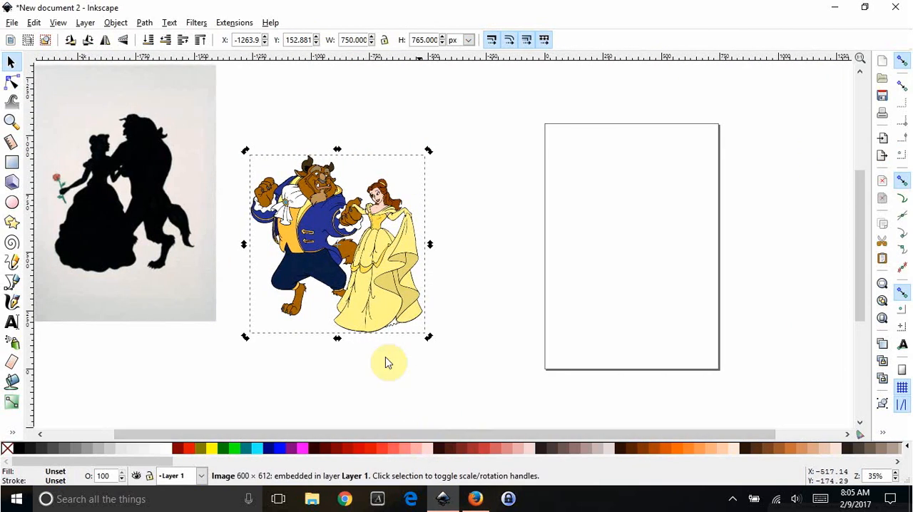
key(alt+Tab)
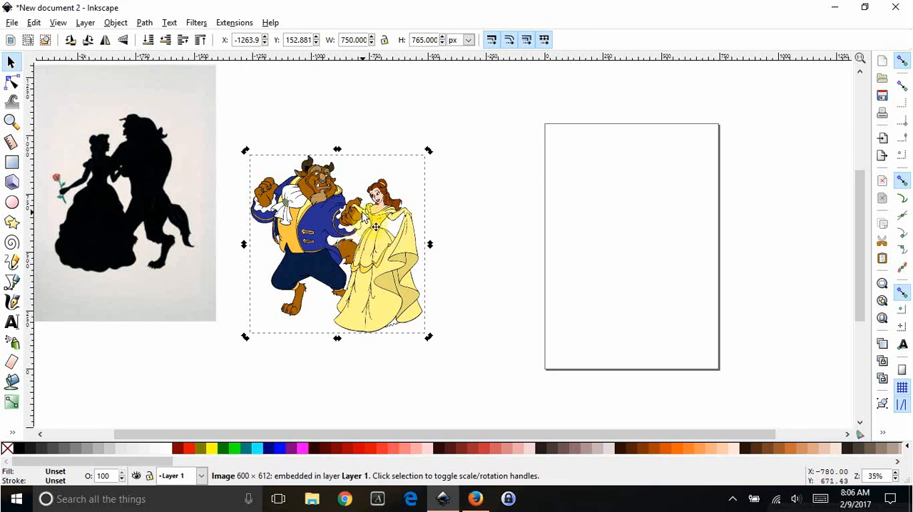
drag(363, 218, 621, 221)
drag(377, 436, 449, 433)
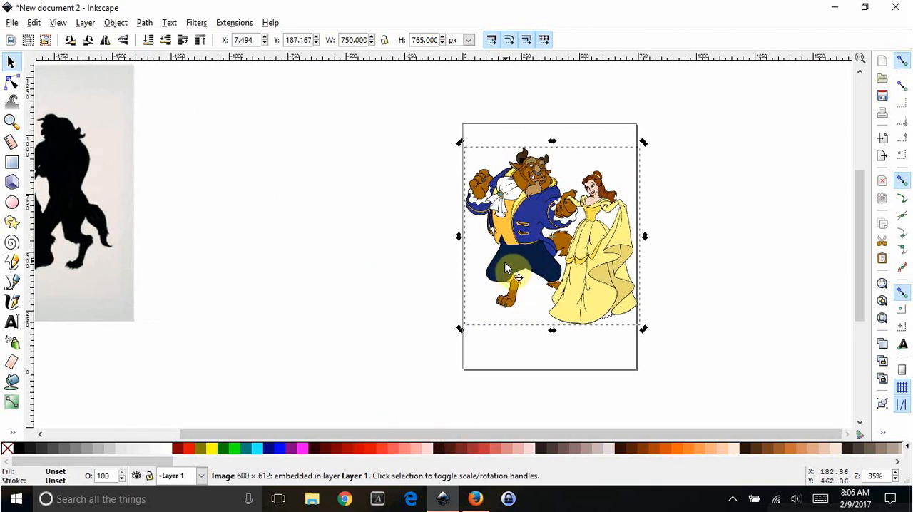
click(11, 22)
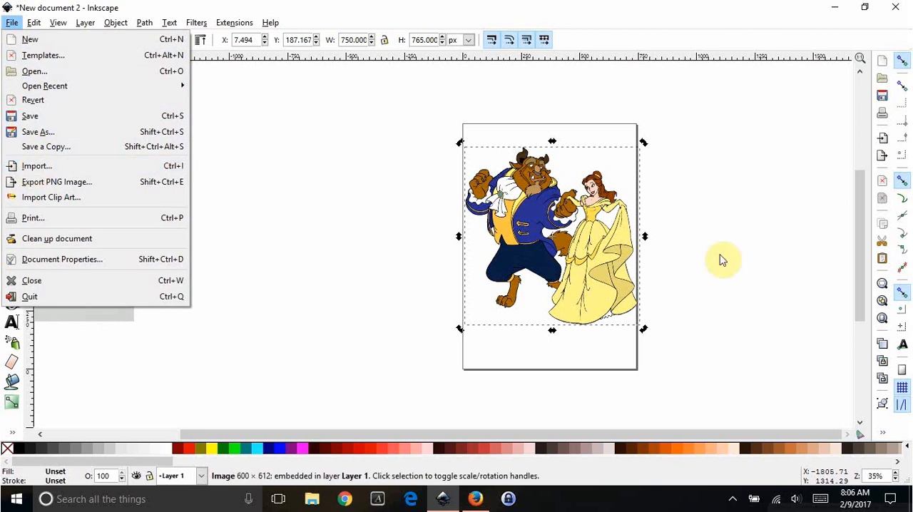
click(283, 147)
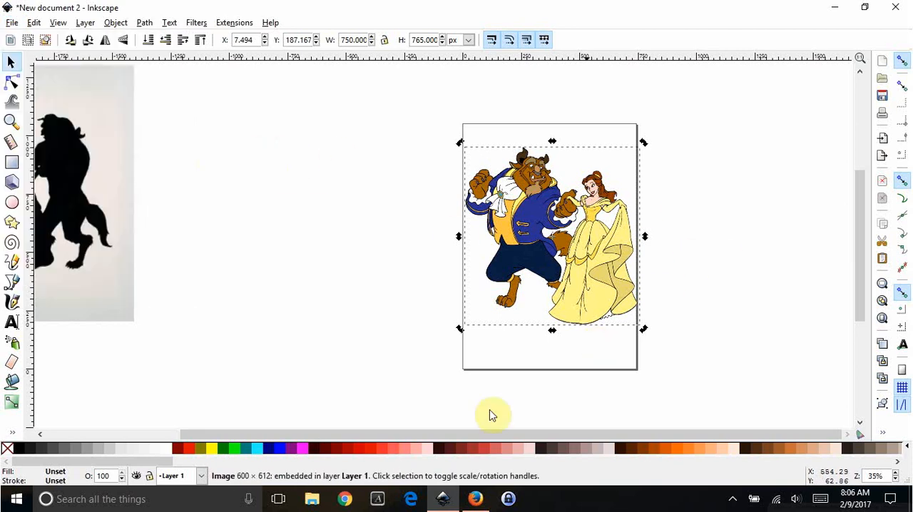
Trace the color clipart into a group of paths with Trace Bitmap, using the Colors multiple-scan mode and 4 scans.
scroll(675, 315, up, 1)
scroll(590, 362, up, 1)
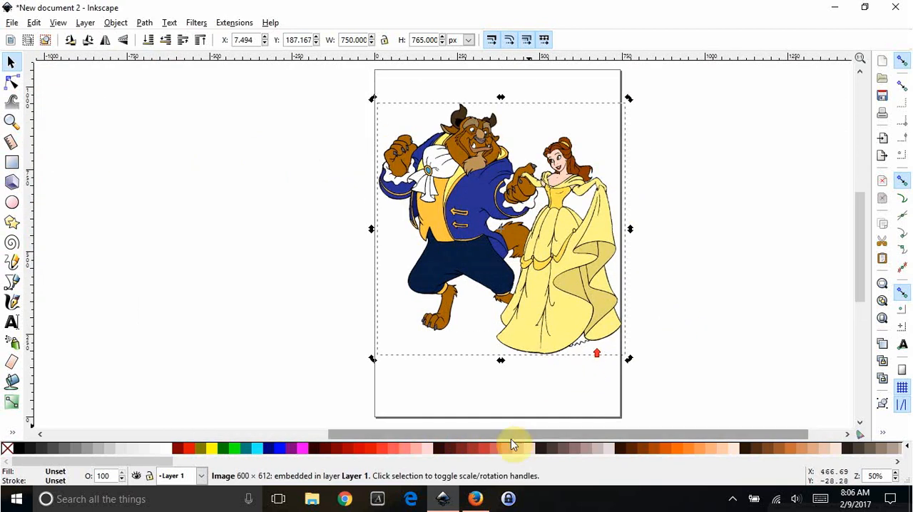
scroll(510, 434, right, 2)
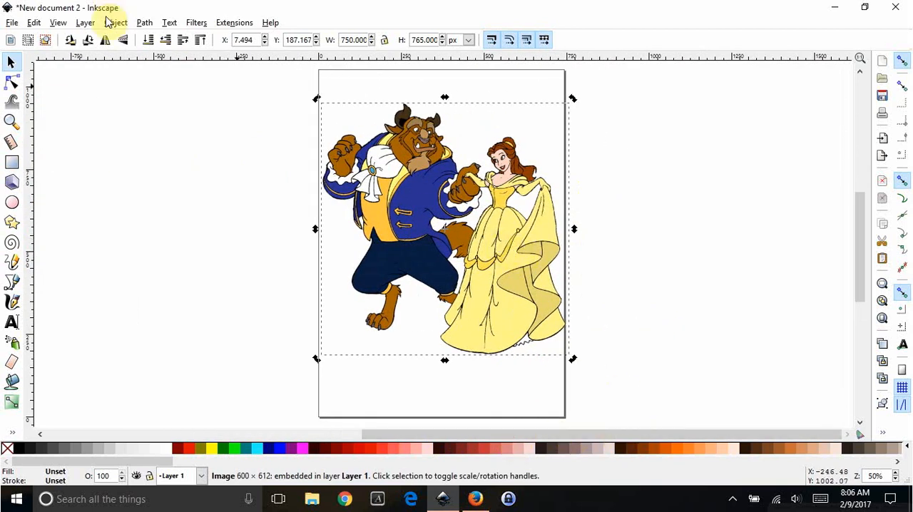
click(146, 24)
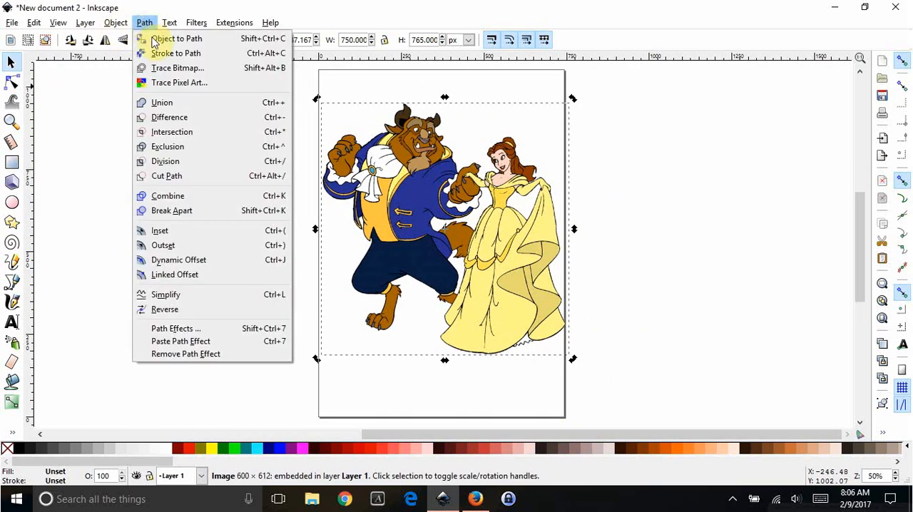
click(168, 71)
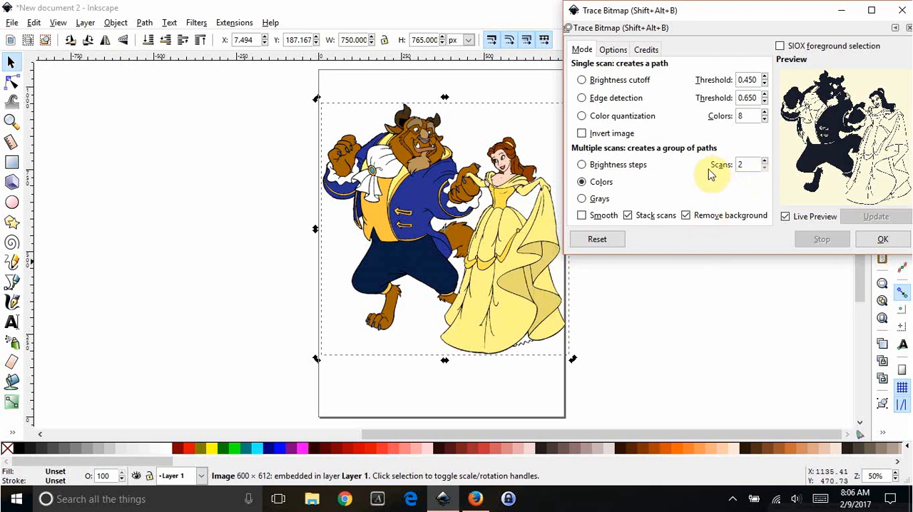
click(582, 182)
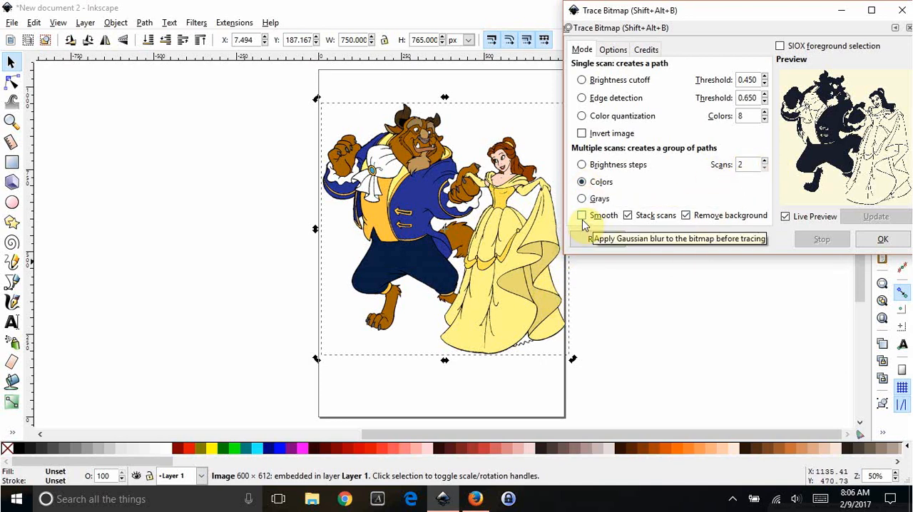
click(765, 162)
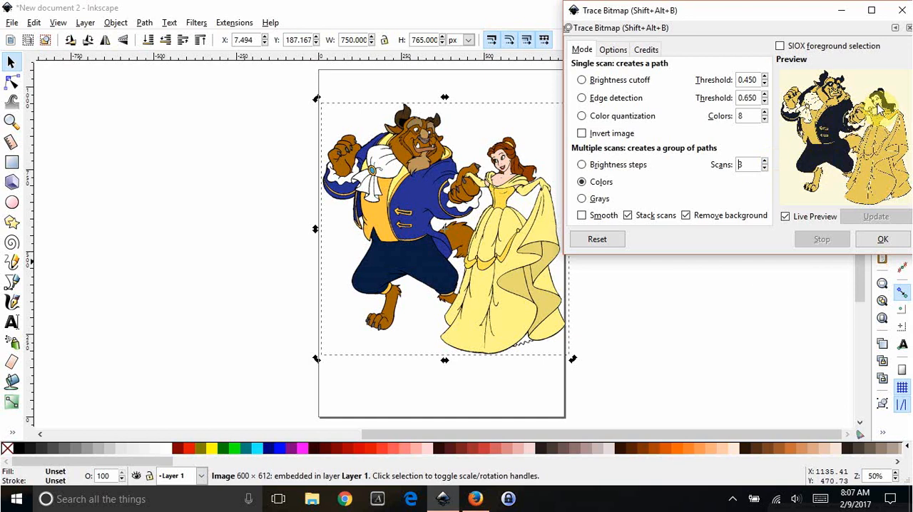
click(764, 162)
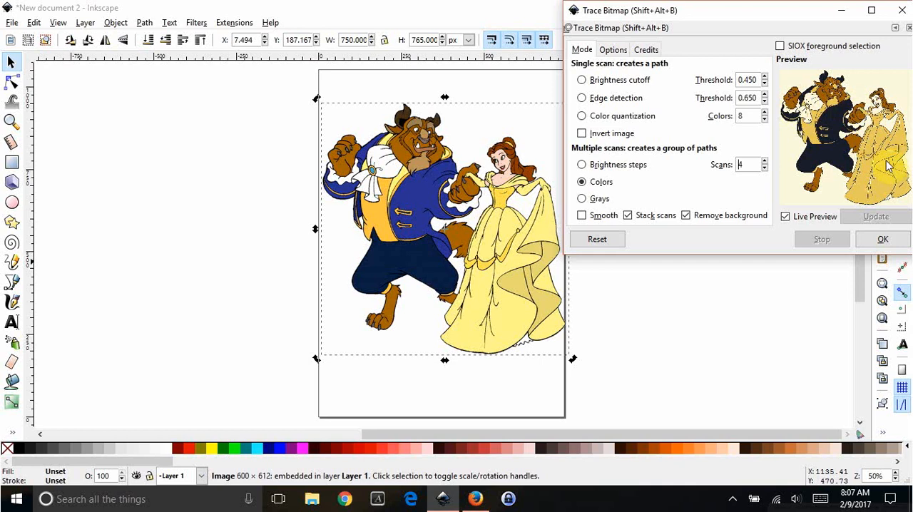
click(882, 240)
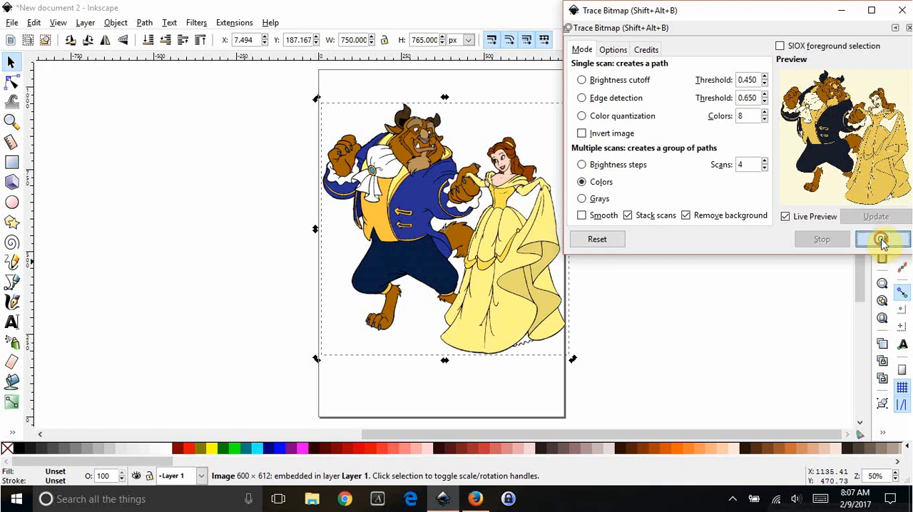
click(902, 11)
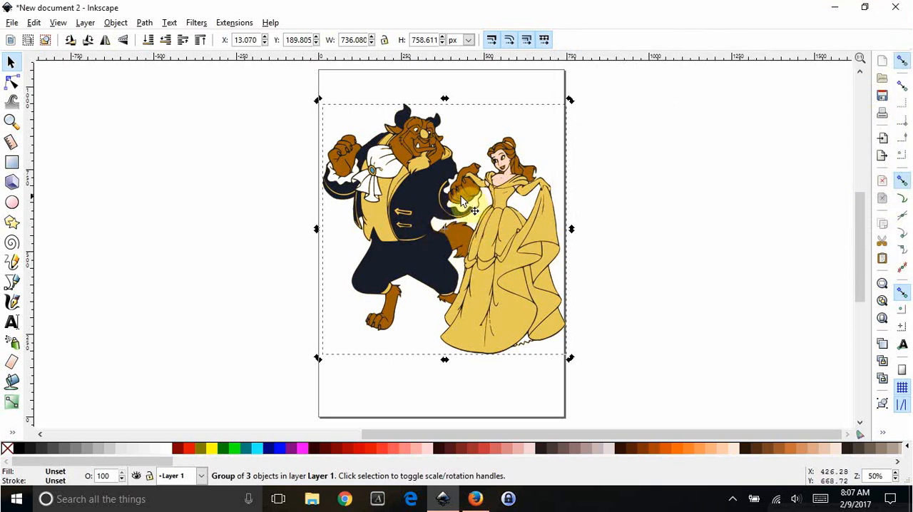
Move the original clipart off the page's left side and place the traced group on the page at about X 5, Y 220 px.
mouse_move(404, 190)
mouse_down()
mouse_move(478, 250)
mouse_move(665, 205)
mouse_up()
drag(420, 242, 140, 223)
mouse_move(690, 232)
mouse_down()
mouse_move(524, 241)
mouse_move(488, 213)
mouse_move(507, 214)
mouse_up()
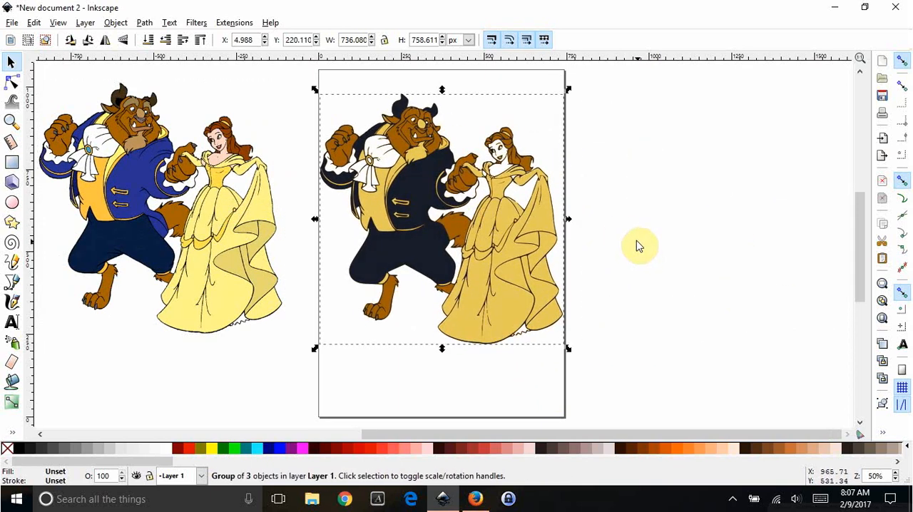
click(638, 246)
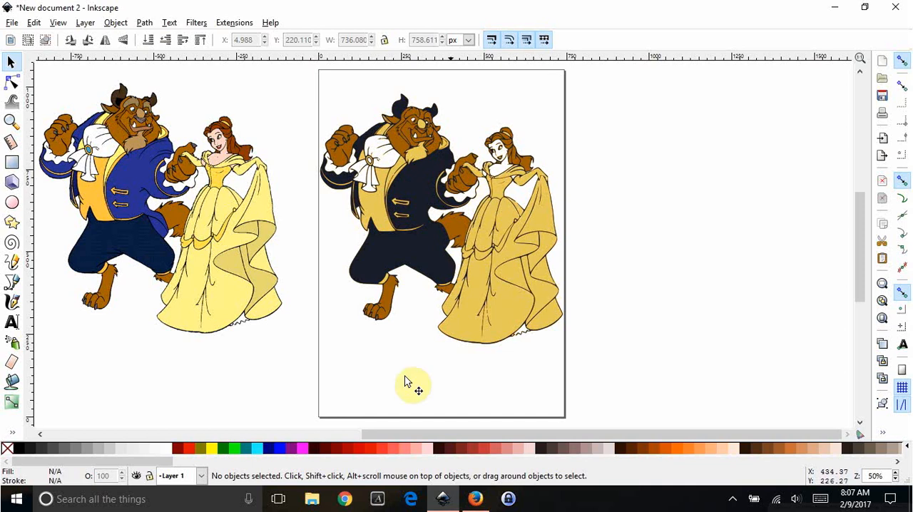
Bucket-fill the three enclosed background gaps around the traced couple's arms, dress and legs with green.
click(14, 384)
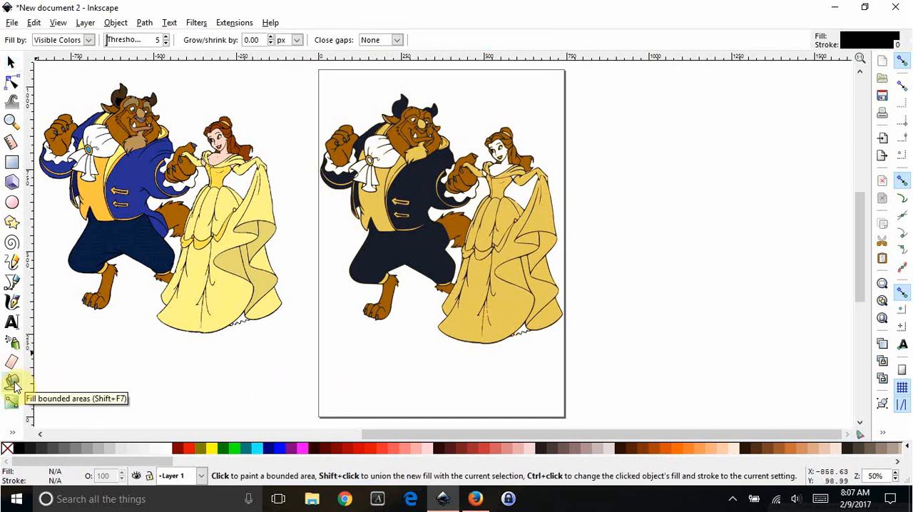
click(238, 449)
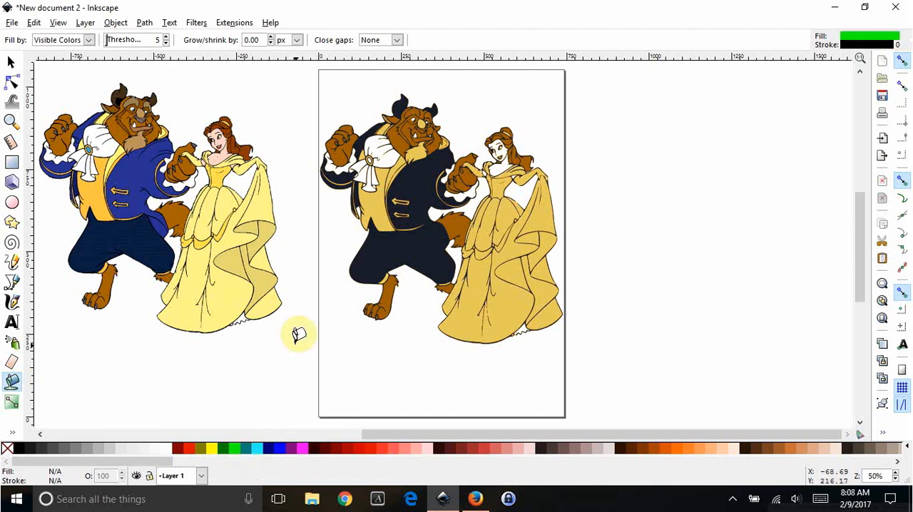
click(527, 187)
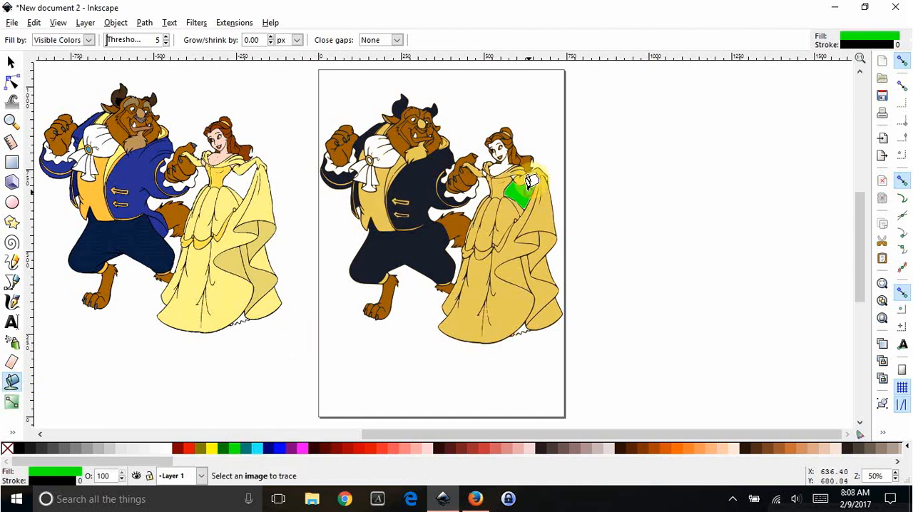
click(484, 182)
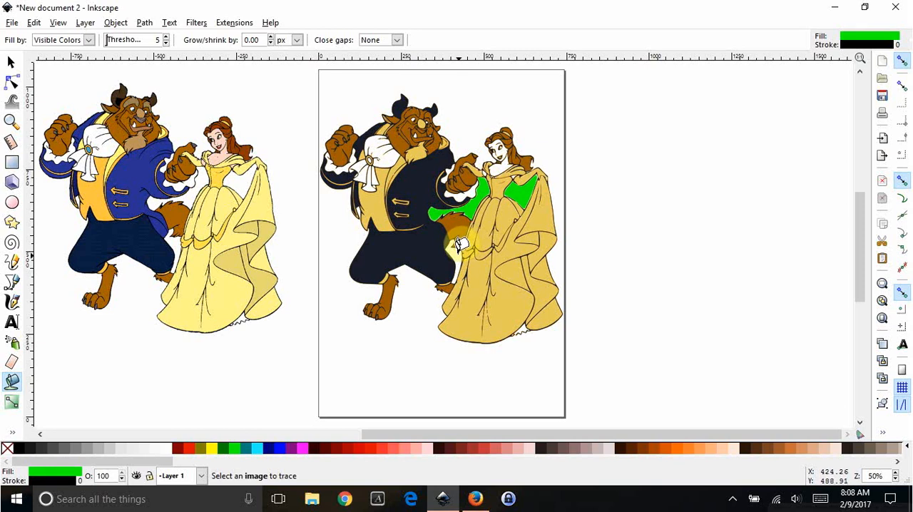
click(457, 246)
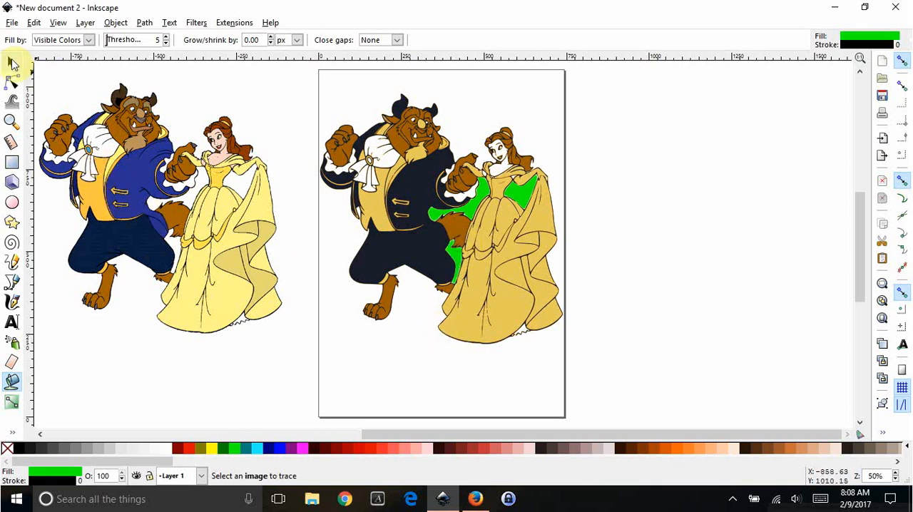
Unite the three green gap fills into one path and move it off the page to about X 1178, Y 759 px.
click(13, 63)
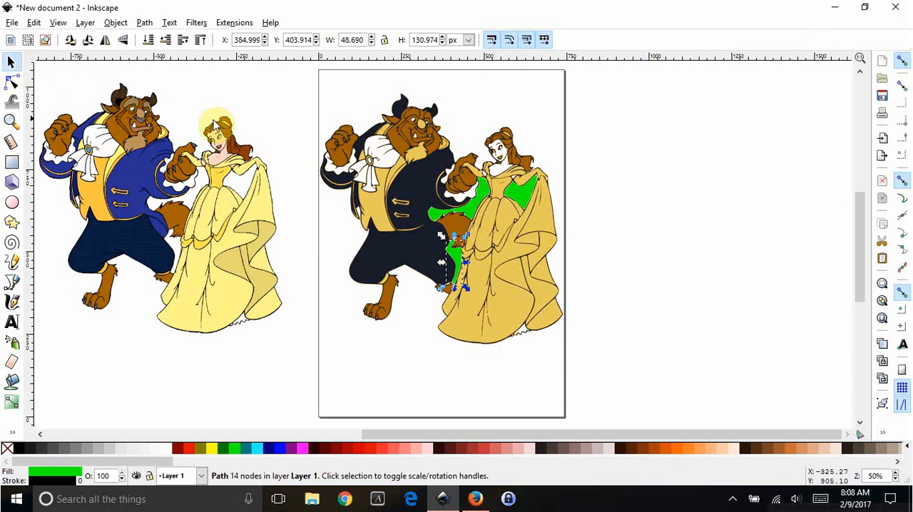
shift+click(474, 211)
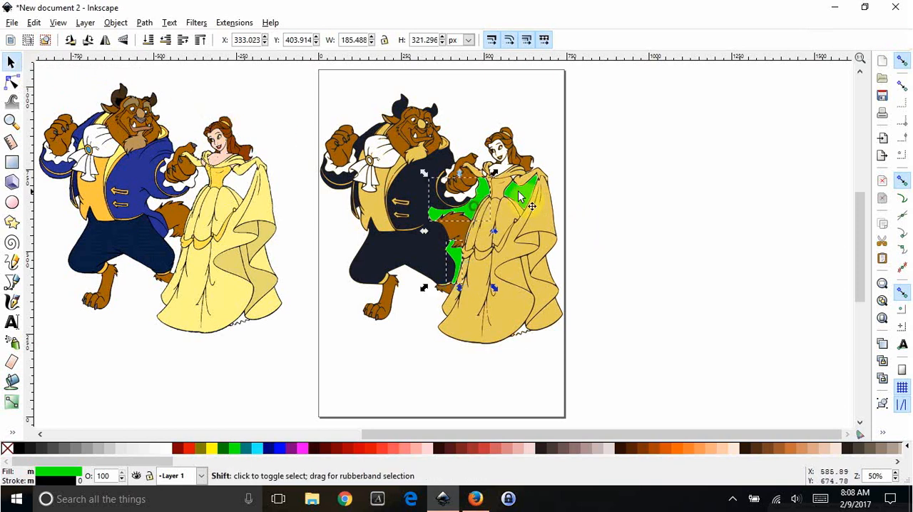
shift+click(525, 197)
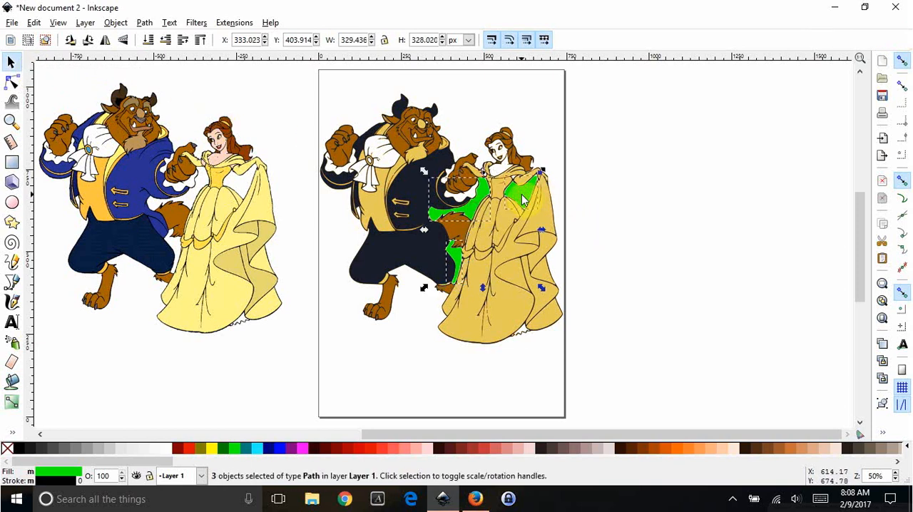
click(145, 22)
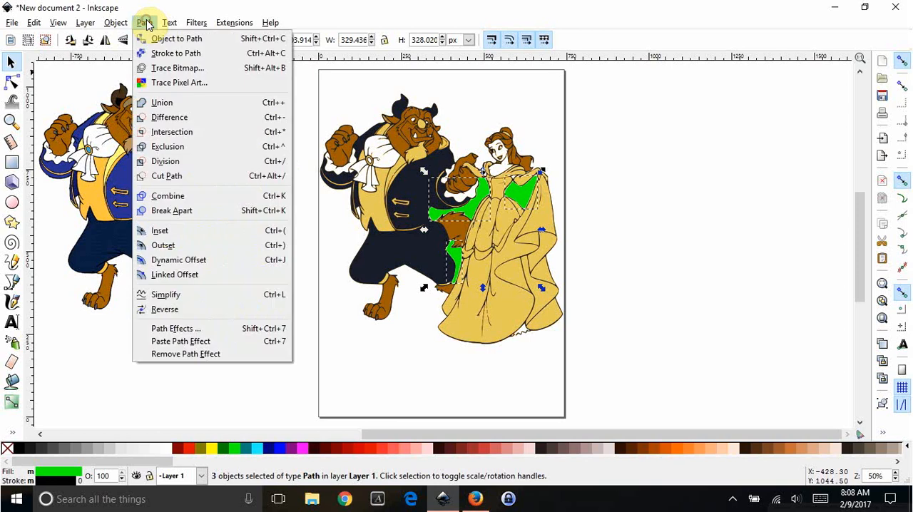
click(176, 106)
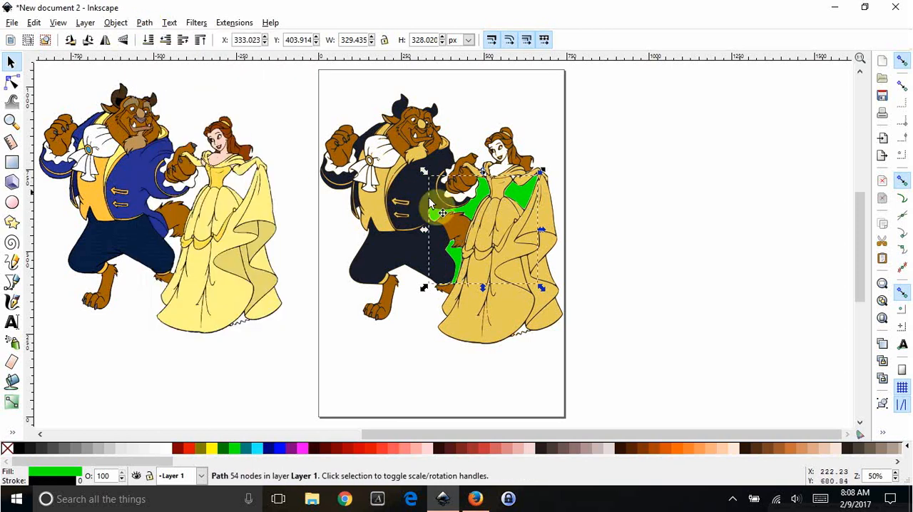
drag(500, 207, 749, 97)
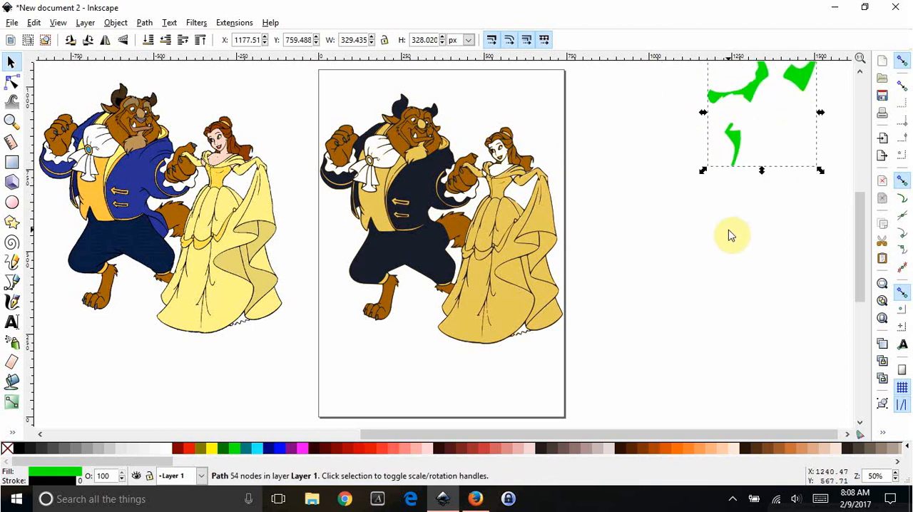
Move the traced group to about X 1, Y 224 px and enter it to reach its individual color paths.
click(439, 256)
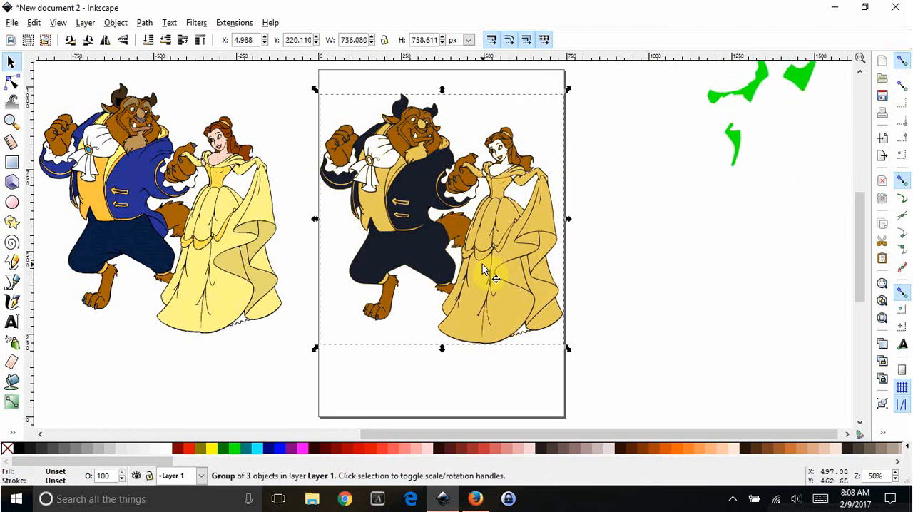
mouse_move(394, 215)
mouse_down()
mouse_move(405, 246)
mouse_move(412, 242)
mouse_move(395, 223)
mouse_up()
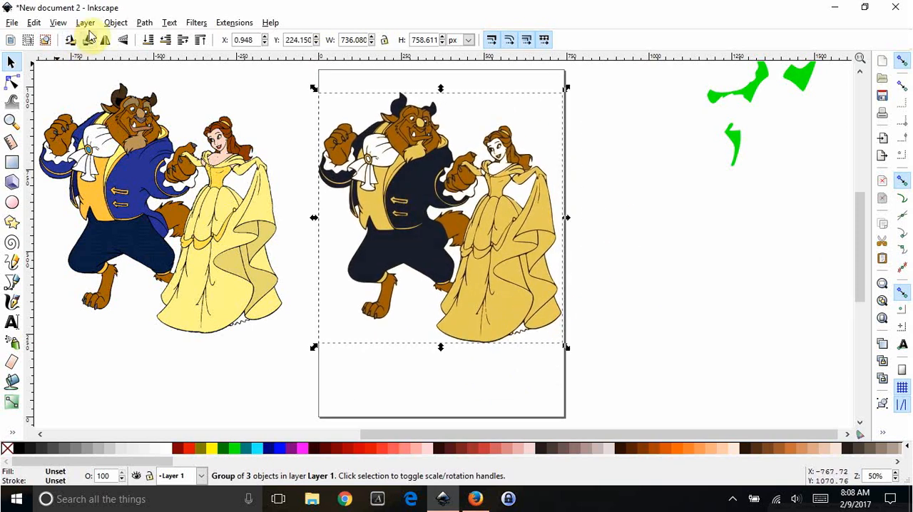
click(121, 23)
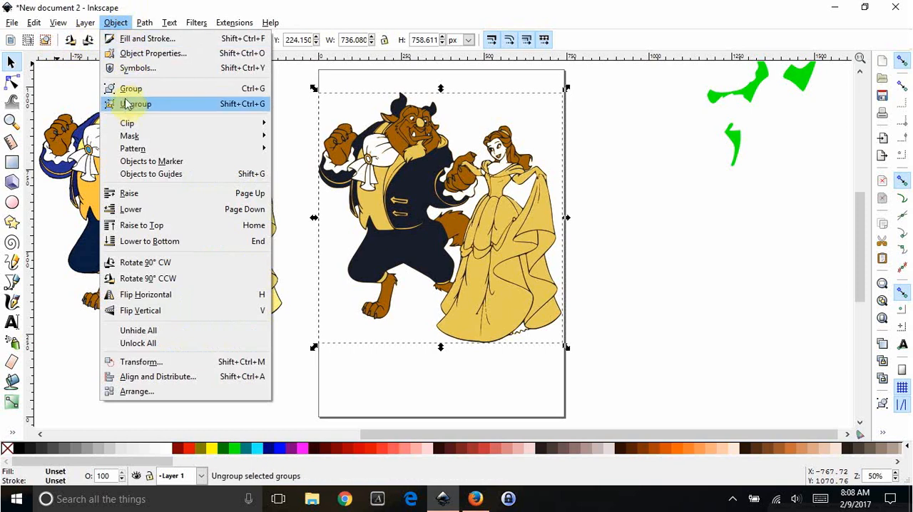
click(487, 223)
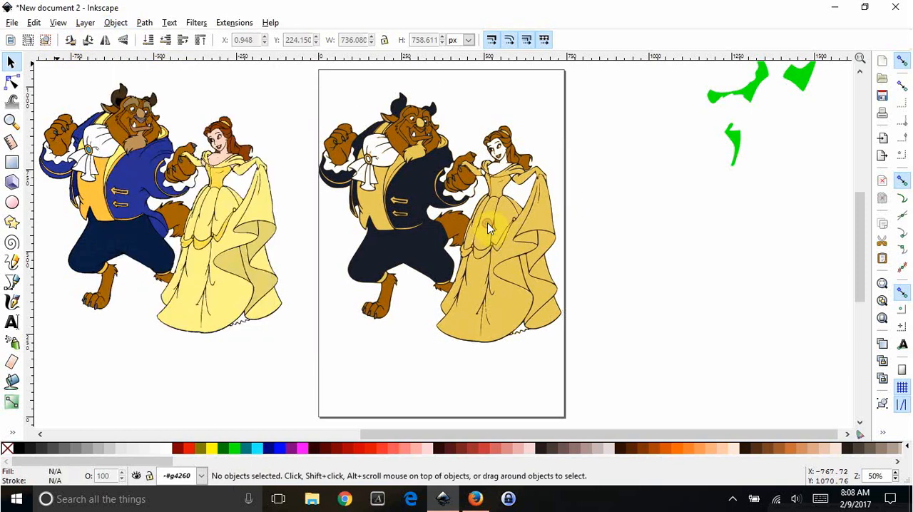
Separate the traced color layers by moving the dark and brown paths to the page's right side, leaving the yellow path at about X 11, Y 237 px.
drag(444, 205, 702, 257)
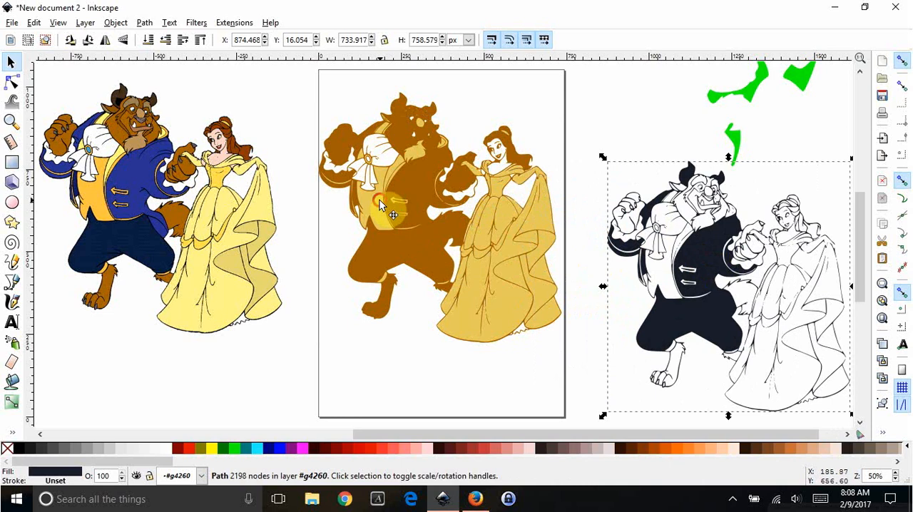
drag(385, 201, 670, 273)
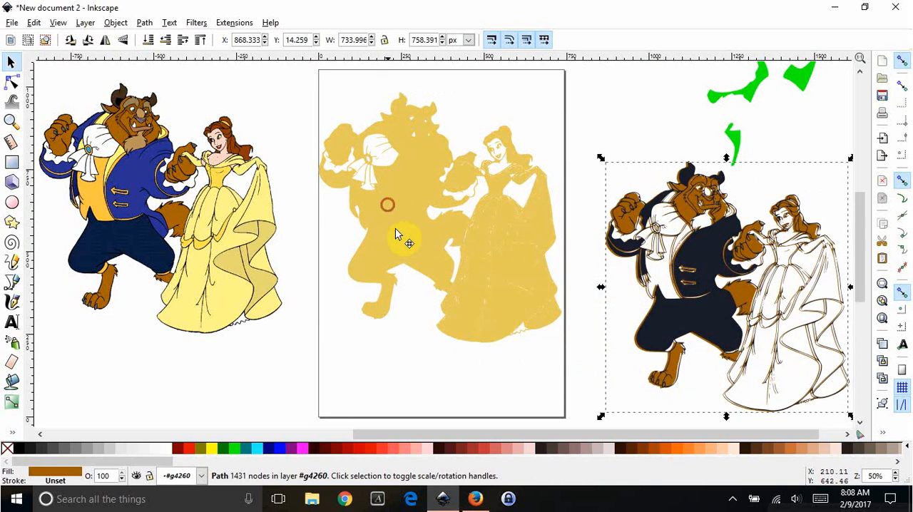
mouse_move(403, 213)
mouse_down()
mouse_move(485, 271)
mouse_move(392, 208)
mouse_up()
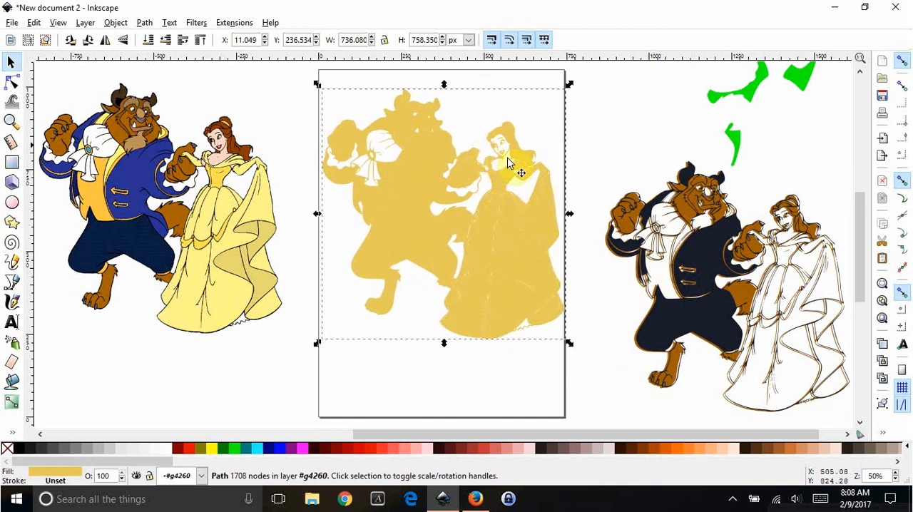
mouse_move(811, 272)
mouse_down()
mouse_move(800, 229)
mouse_move(801, 261)
mouse_up()
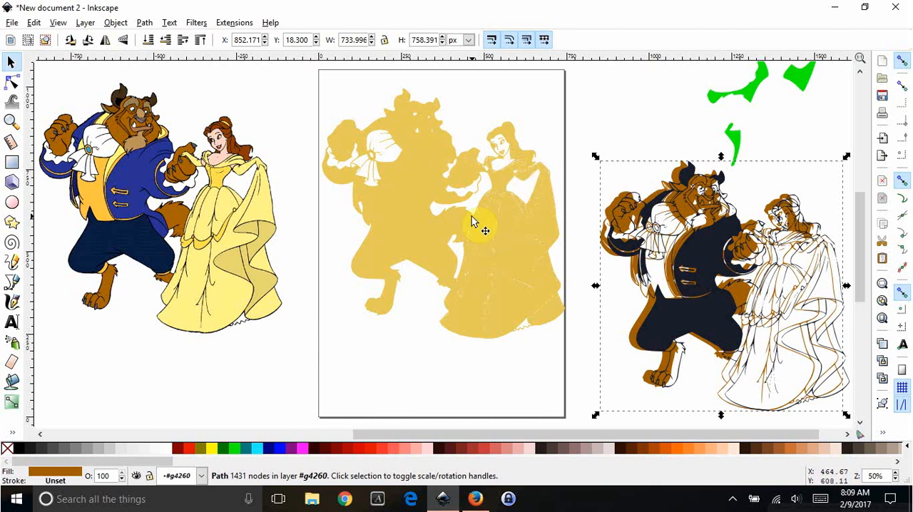
Break apart the yellow traced path and unite all its pieces into one solid silhouette.
click(417, 189)
click(139, 26)
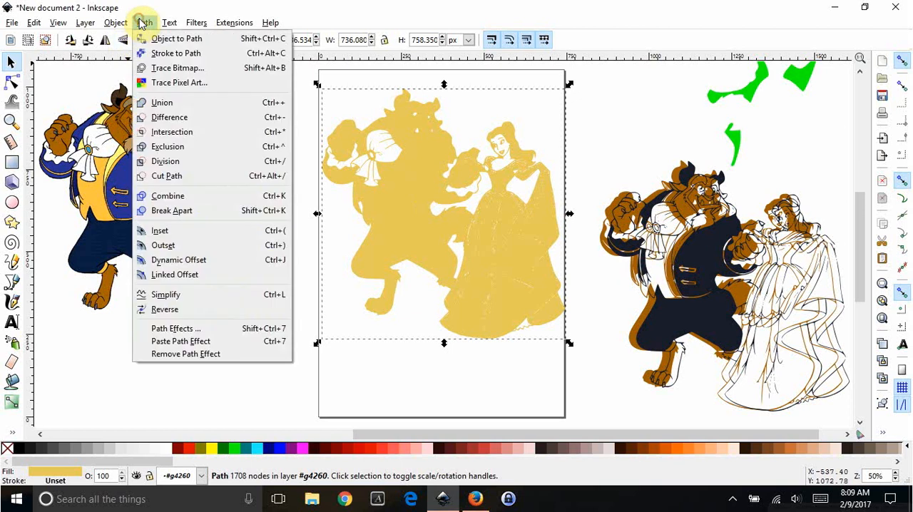
click(170, 212)
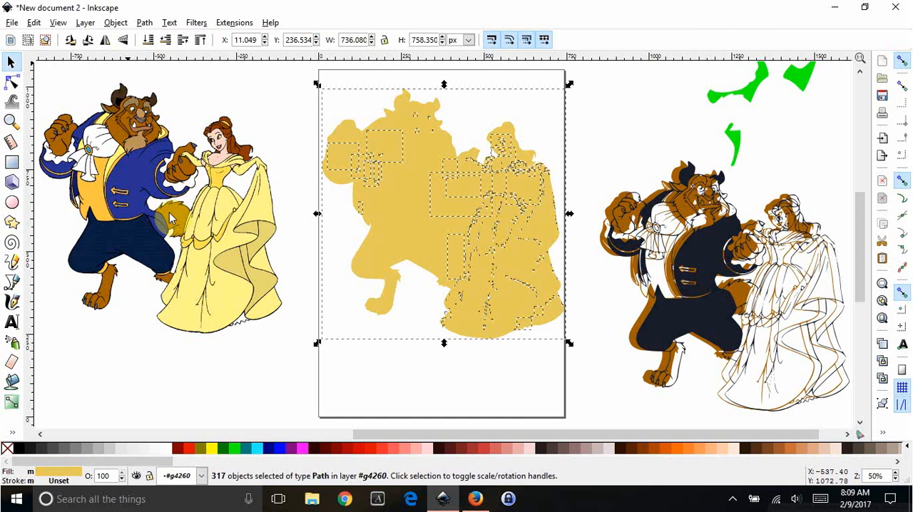
click(147, 23)
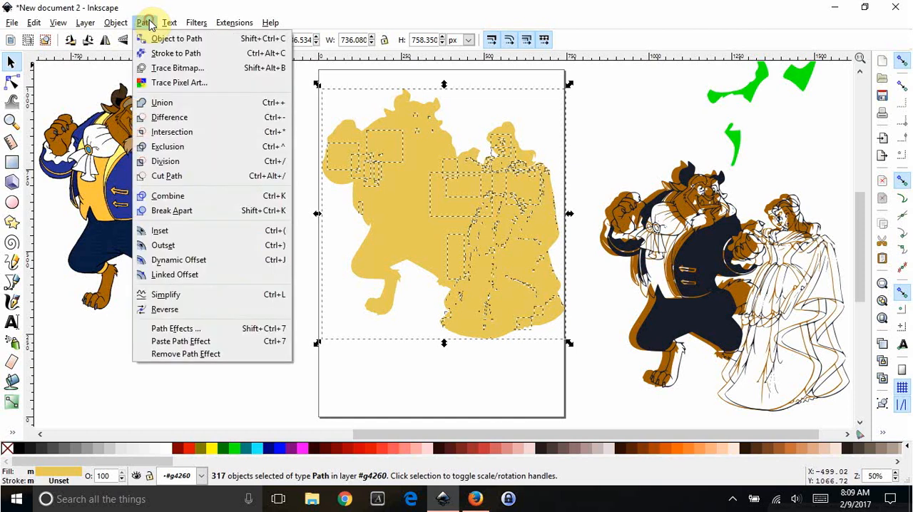
click(163, 105)
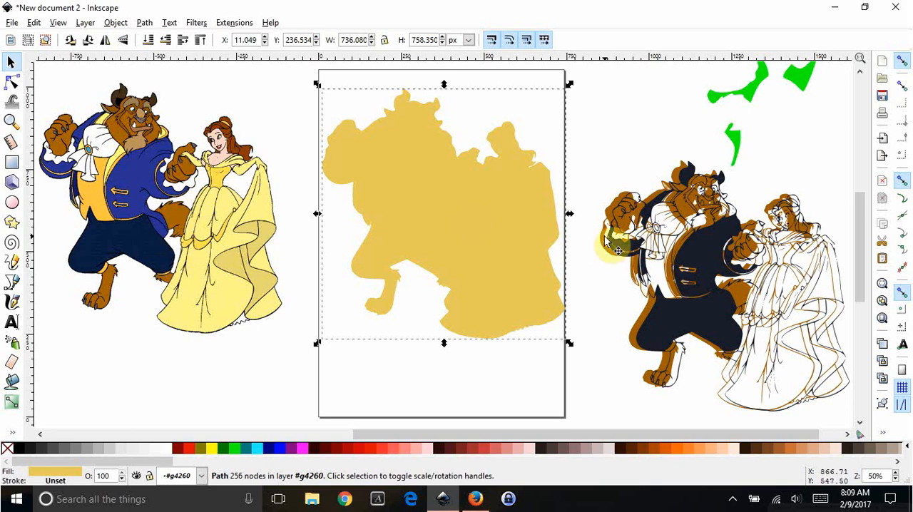
Delete the dark and brown traced paths beside the page.
mouse_move(658, 249)
mouse_down()
mouse_move(659, 263)
mouse_move(657, 253)
mouse_up()
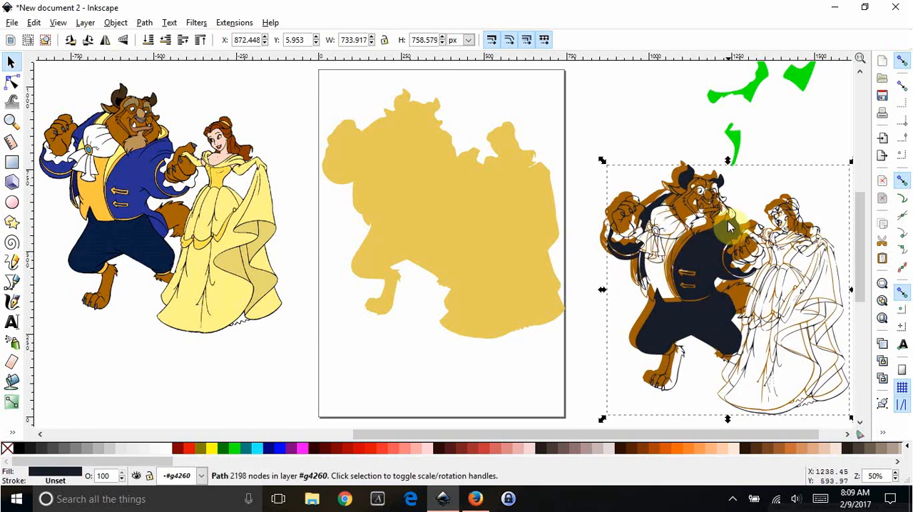
key(Delete)
click(707, 267)
key(Delete)
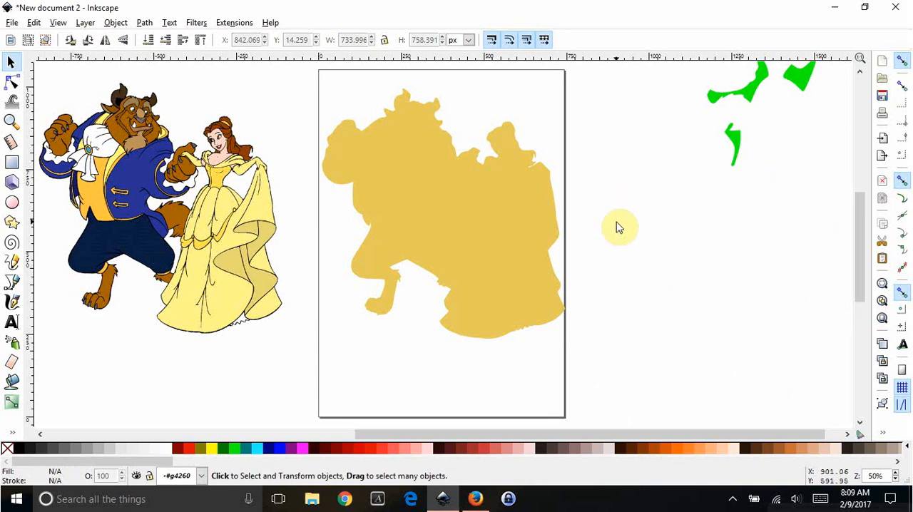
Bring the green gap path closer, then raise the color image to the top and overlay it on the silhouette at about X 3, Y 232 px.
click(756, 89)
drag(756, 90, 678, 166)
drag(119, 175, 341, 179)
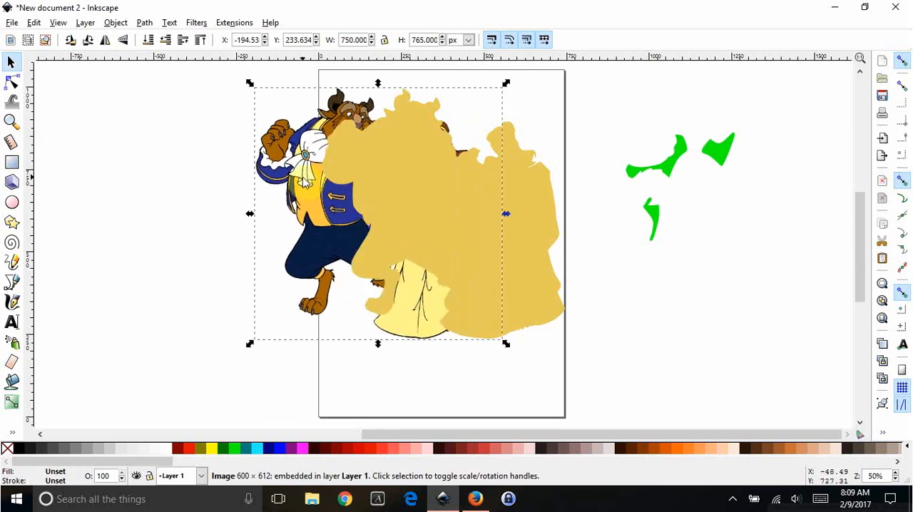
click(118, 26)
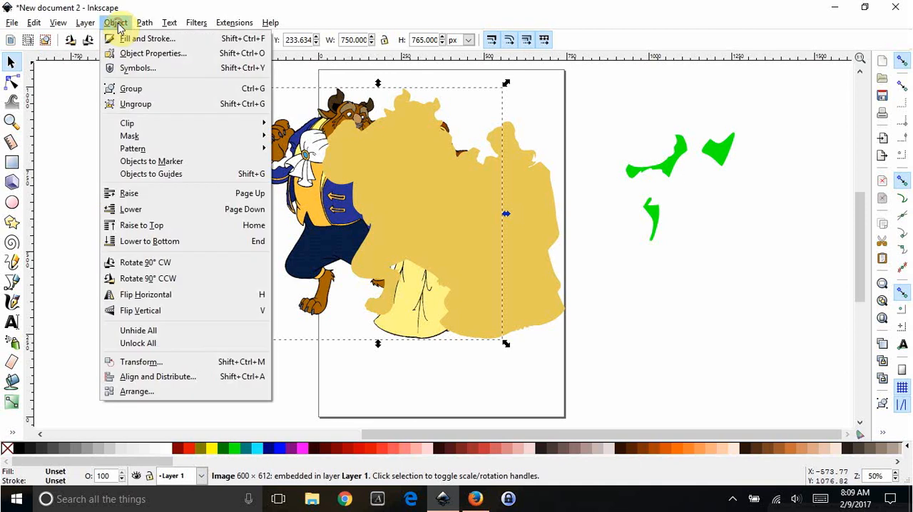
click(146, 232)
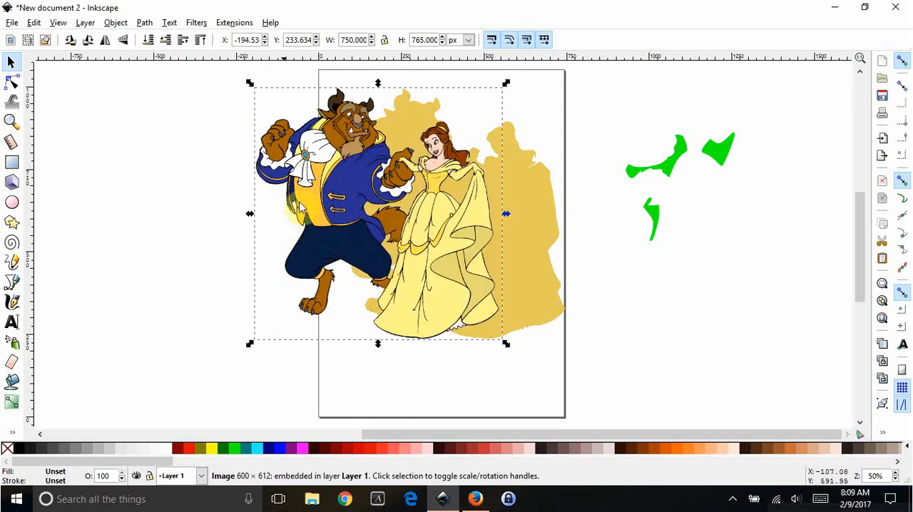
drag(303, 157, 366, 168)
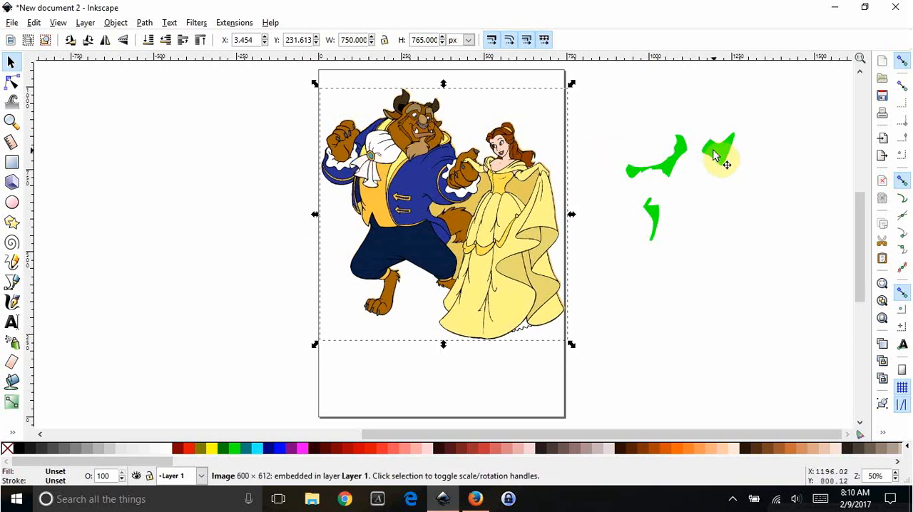
Fit the green path into the image's gaps at about X 339, Y 416 px and move the color image off the page.
drag(717, 155, 545, 189)
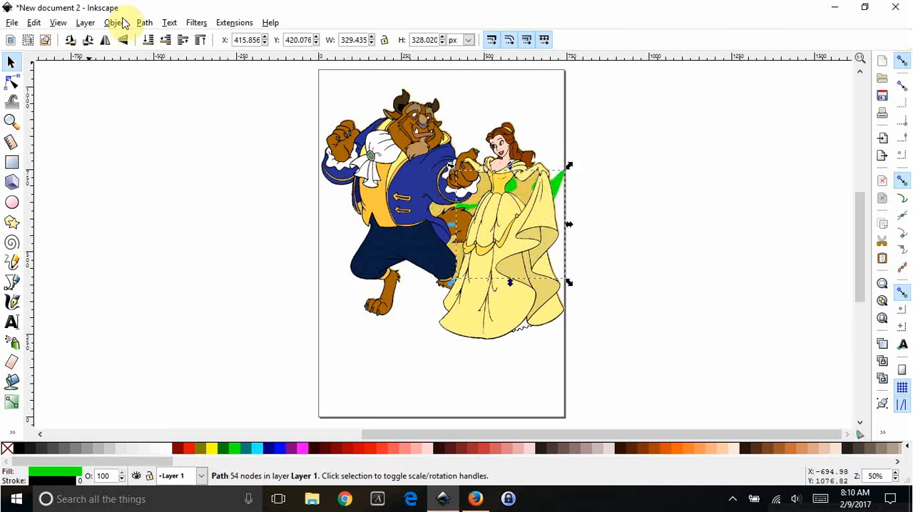
drag(573, 193, 538, 188)
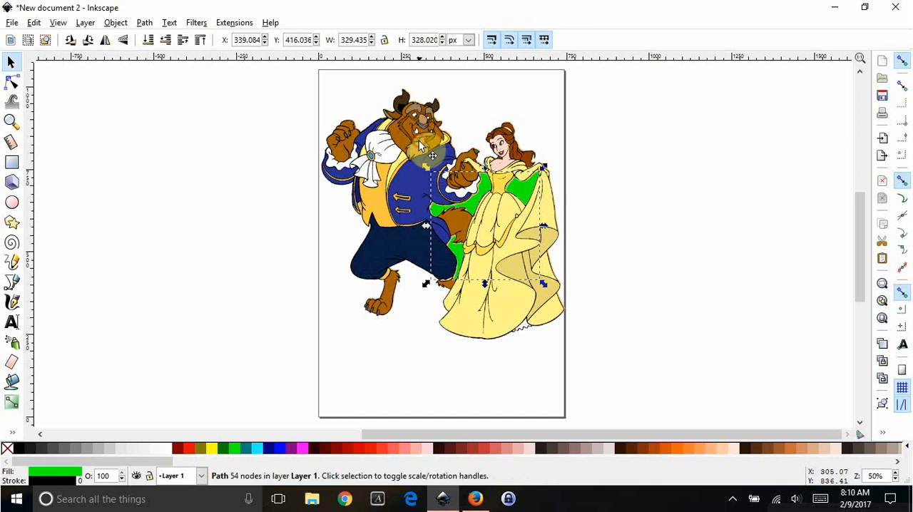
click(407, 147)
drag(407, 147, 89, 123)
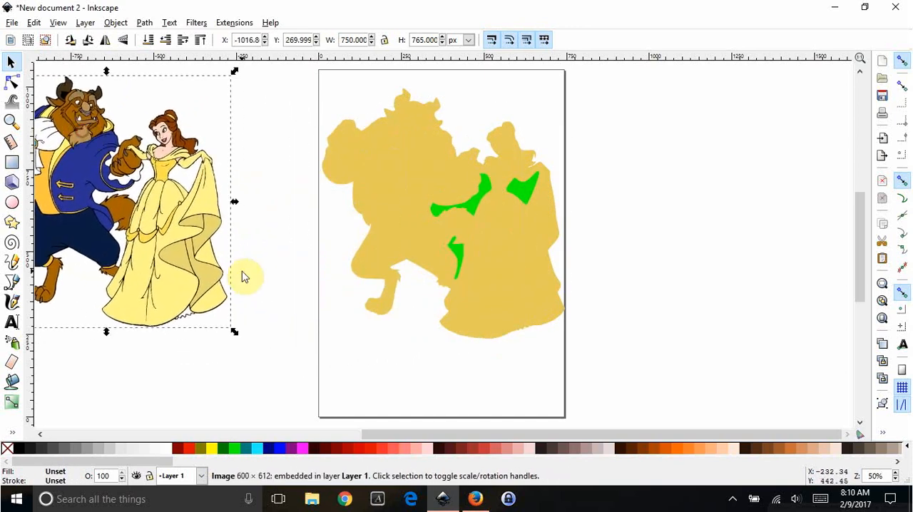
Try to subtract the green path from the yellow silhouette's group with Difference.
click(480, 202)
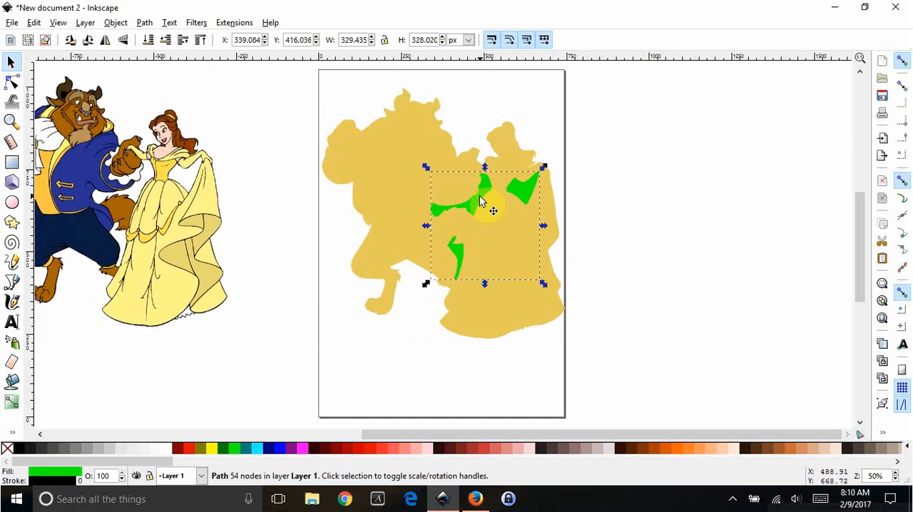
shift+click(401, 156)
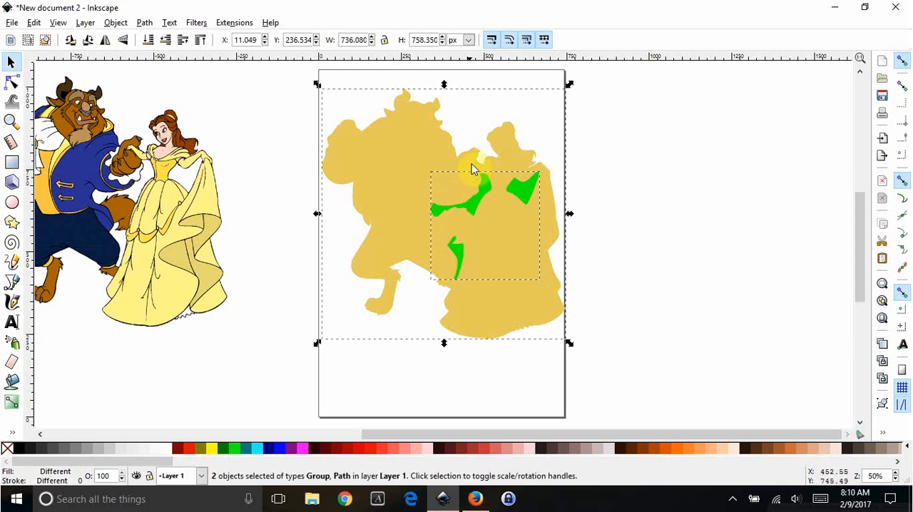
click(145, 24)
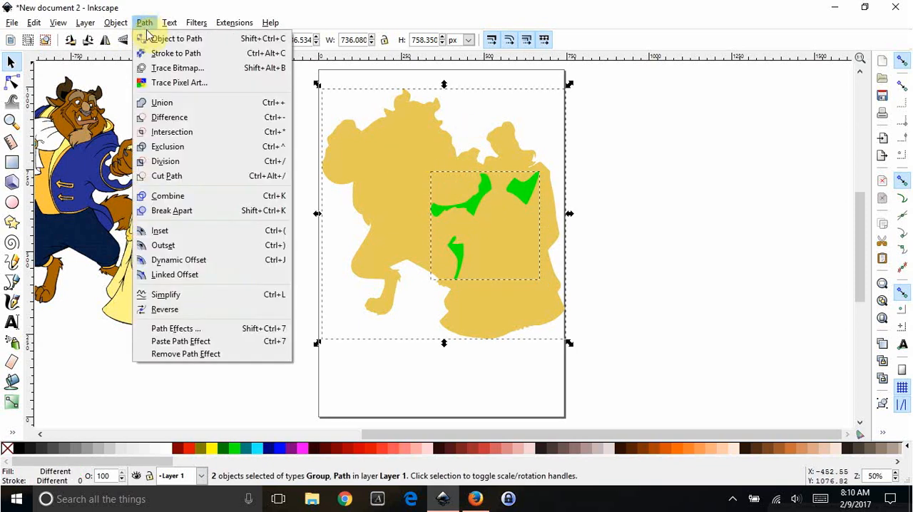
click(162, 120)
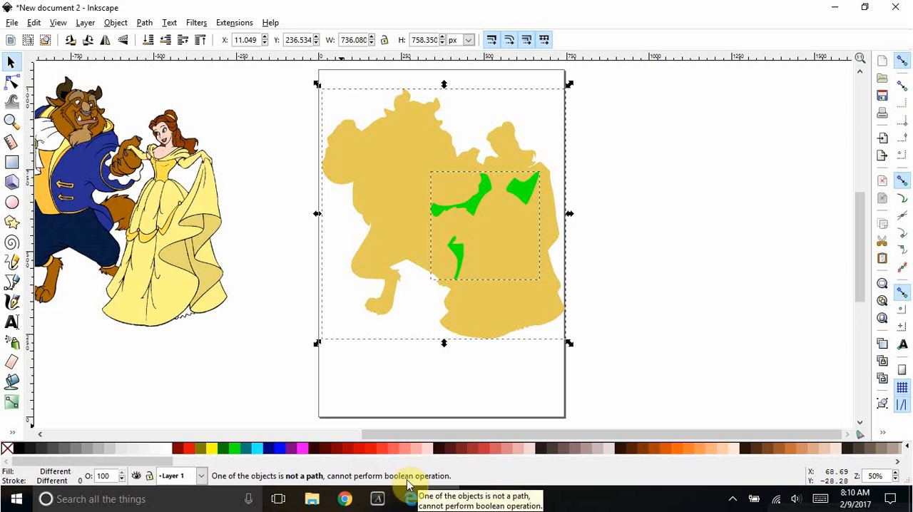
Select the green path and the silhouette path inside its group for node editing and cut the gaps out with Difference.
click(10, 85)
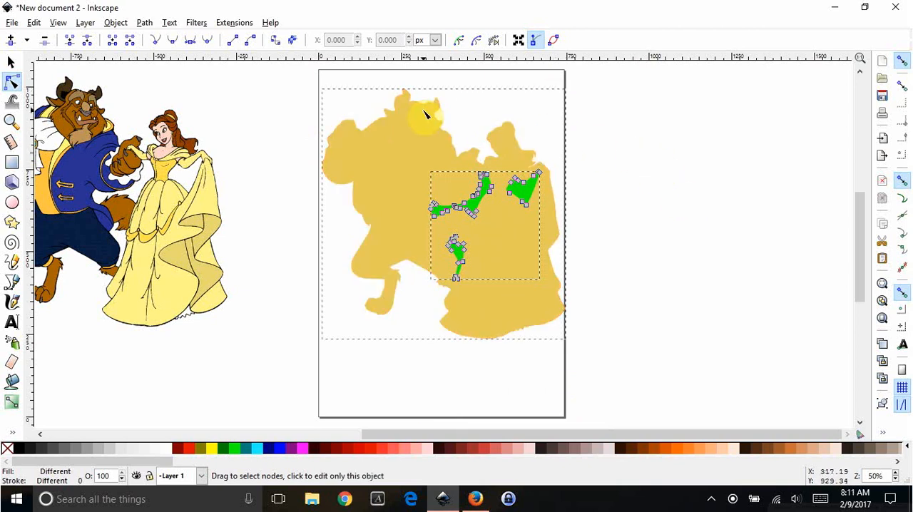
click(531, 196)
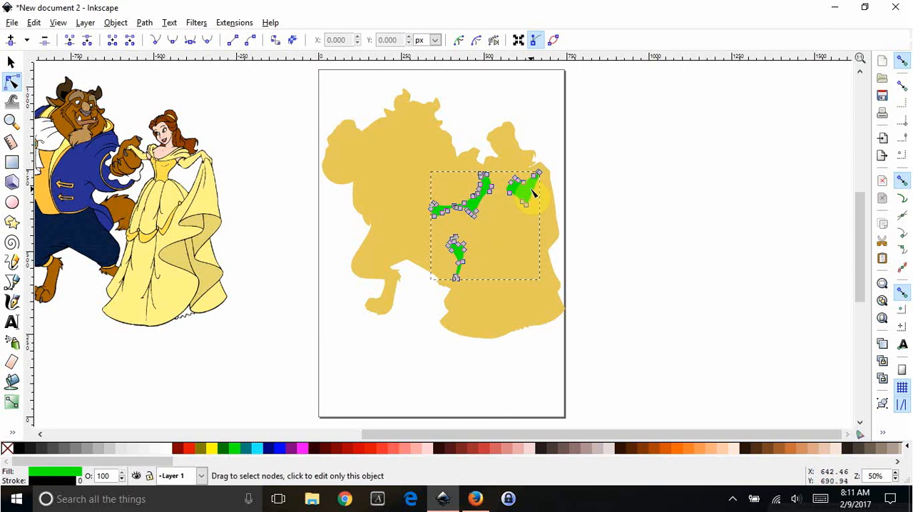
shift+click(405, 152)
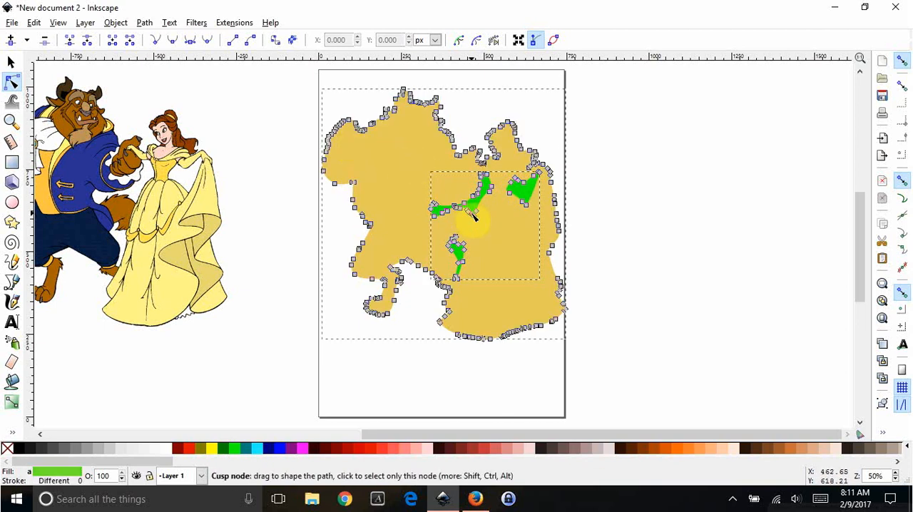
click(144, 23)
click(182, 117)
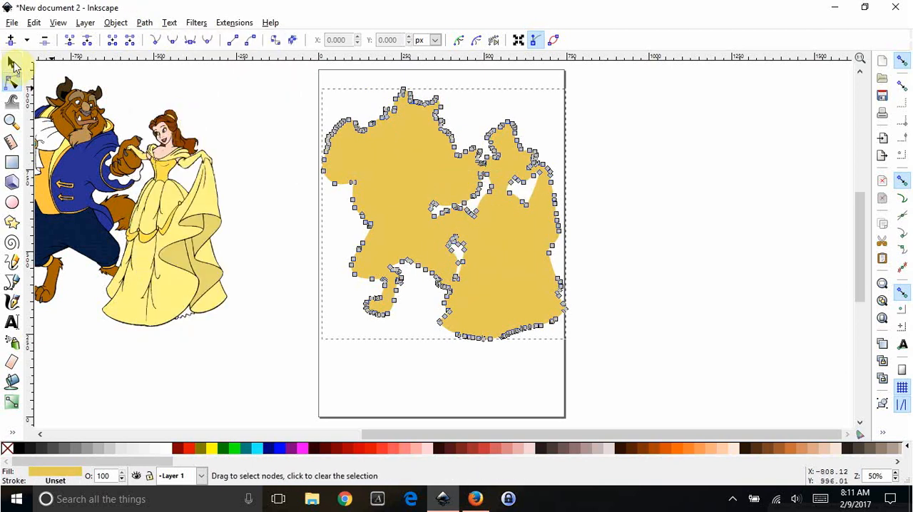
click(12, 63)
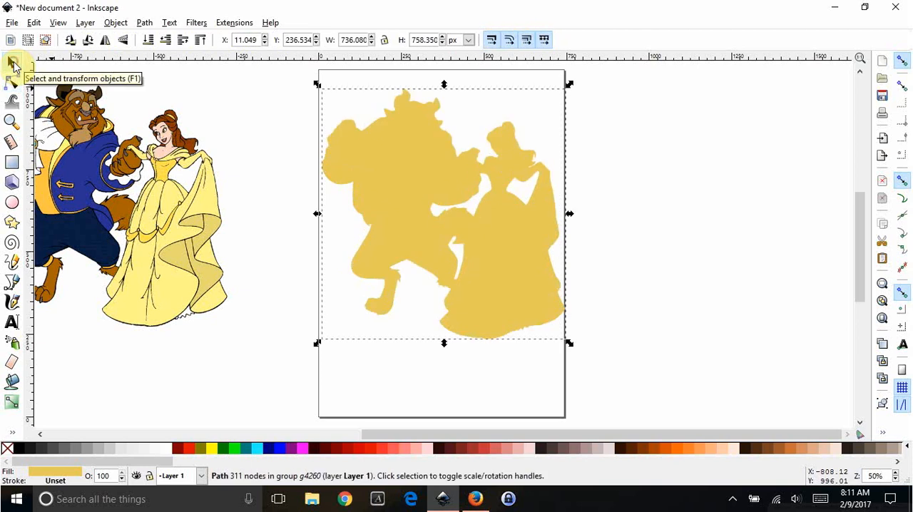
Fill the cut-out silhouette with black and move the color image to the page's other side at about X 995, Y 219 px.
click(363, 248)
click(457, 203)
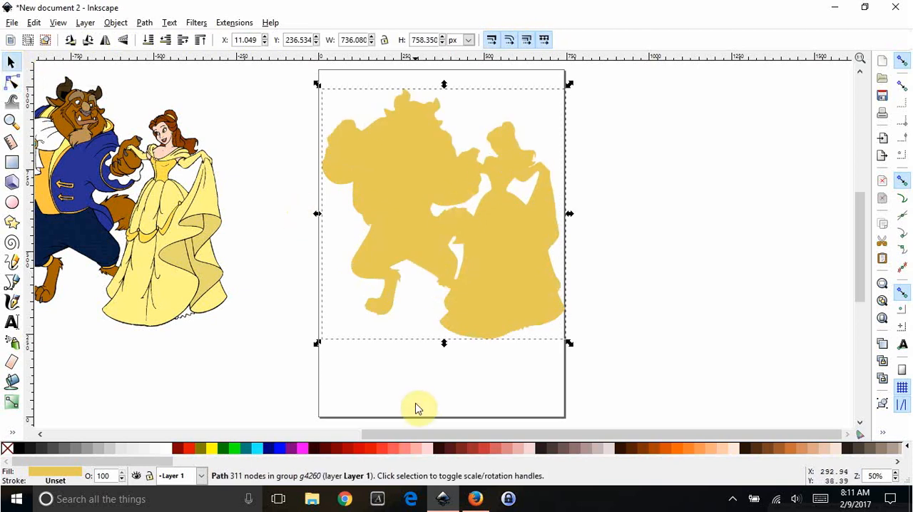
click(19, 448)
drag(192, 271, 829, 271)
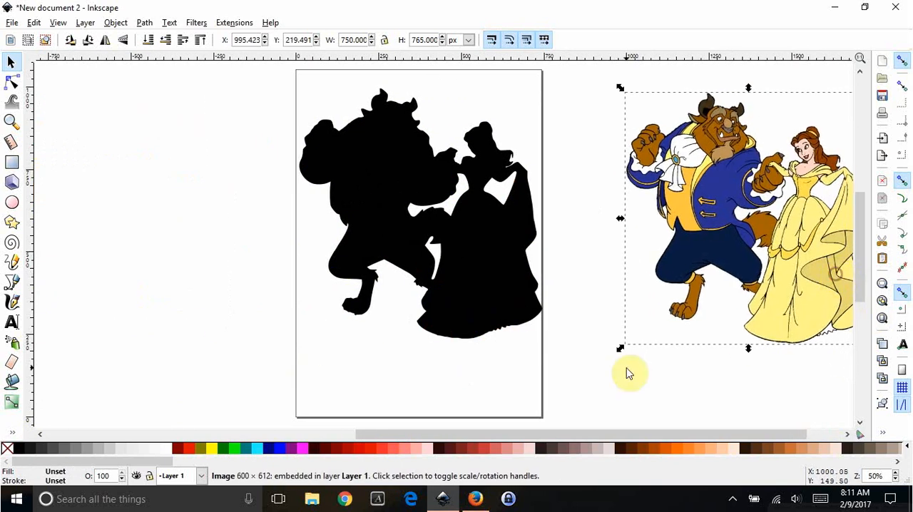
drag(566, 433, 540, 433)
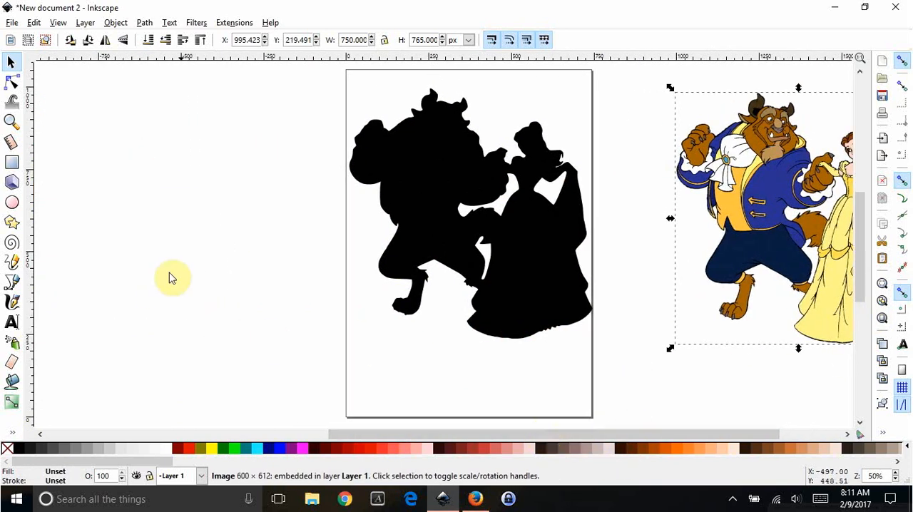
Move the photo of the rose-holding couple next to the black silhouette at about X -1022, Y 36 px.
scroll(206, 389, down, 1)
drag(328, 434, 190, 432)
drag(98, 213, 419, 257)
drag(467, 434, 590, 437)
scroll(544, 298, up, 1)
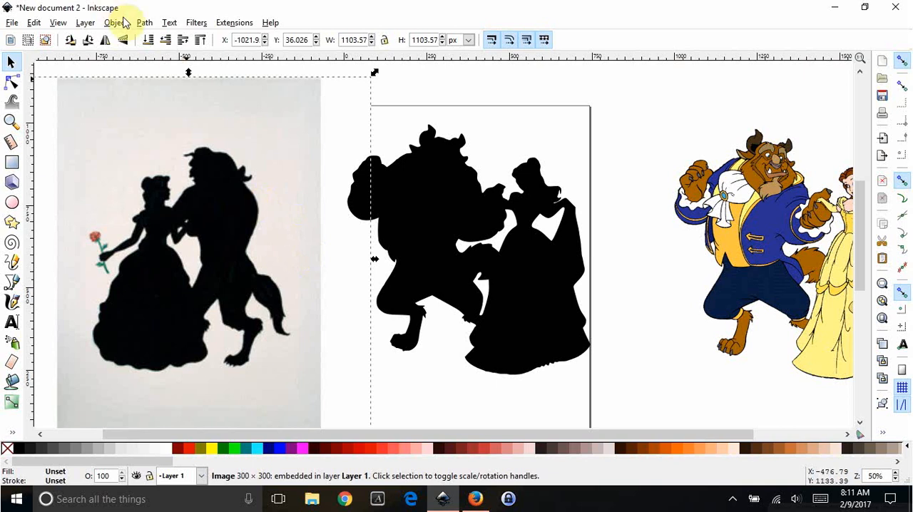
Trace the rose-holding couple photo with Trace Bitmap in Colors mode using 2 scans.
click(144, 22)
click(171, 68)
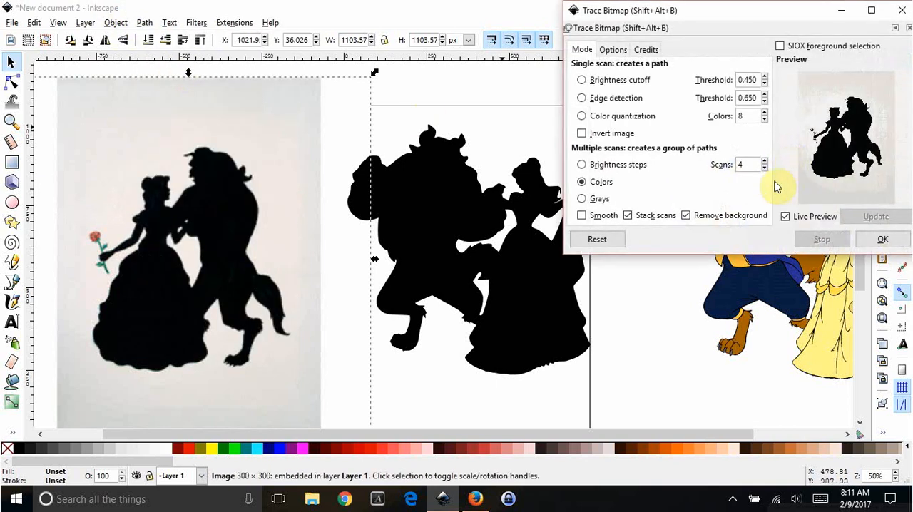
click(764, 169)
click(764, 168)
click(882, 239)
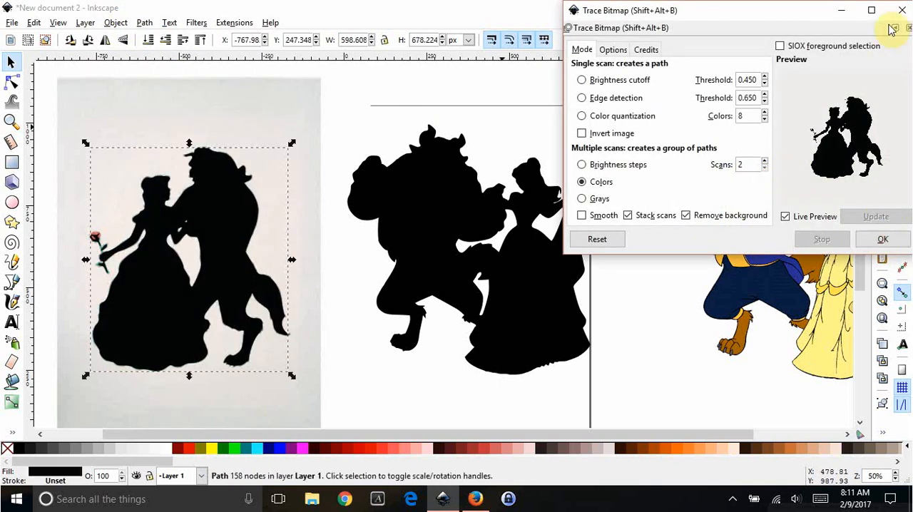
click(903, 11)
Separate the trace from its photo, delete the photo and place the trace beside the page at about X -566, Y 296 px.
drag(217, 212, 320, 271)
drag(224, 116, 80, 103)
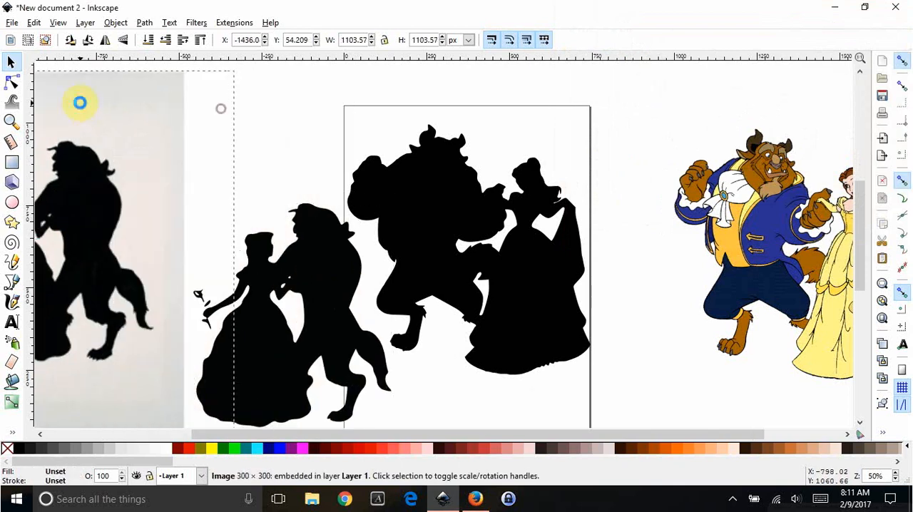
key(Delete)
mouse_move(284, 318)
mouse_down()
mouse_move(244, 285)
mouse_move(258, 225)
mouse_up()
Compare the two black silhouettes and delete the traced rose-holding couple.
scroll(422, 226, up, 1)
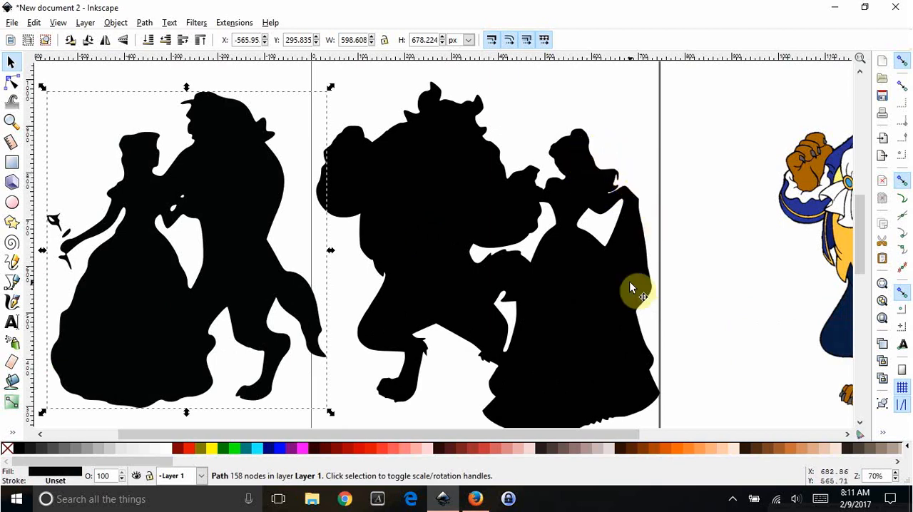
scroll(296, 368, down, 1)
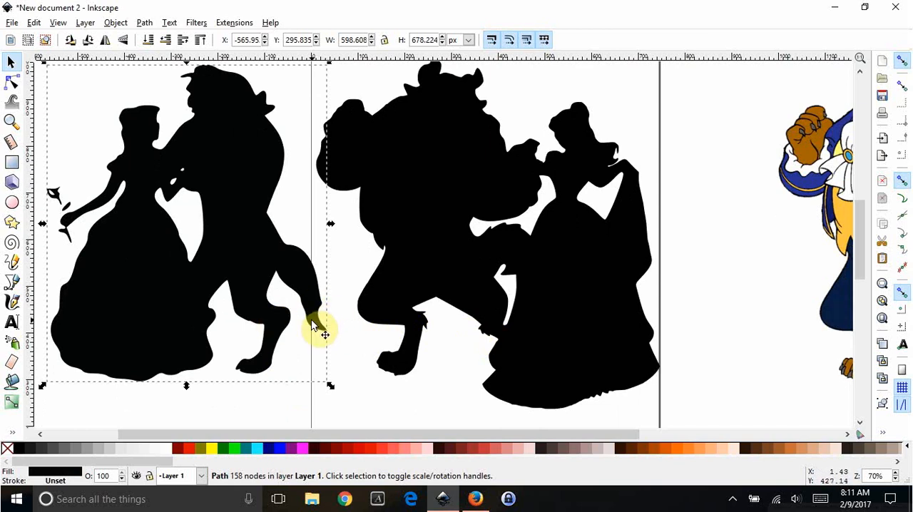
scroll(457, 332, up, 1)
click(423, 228)
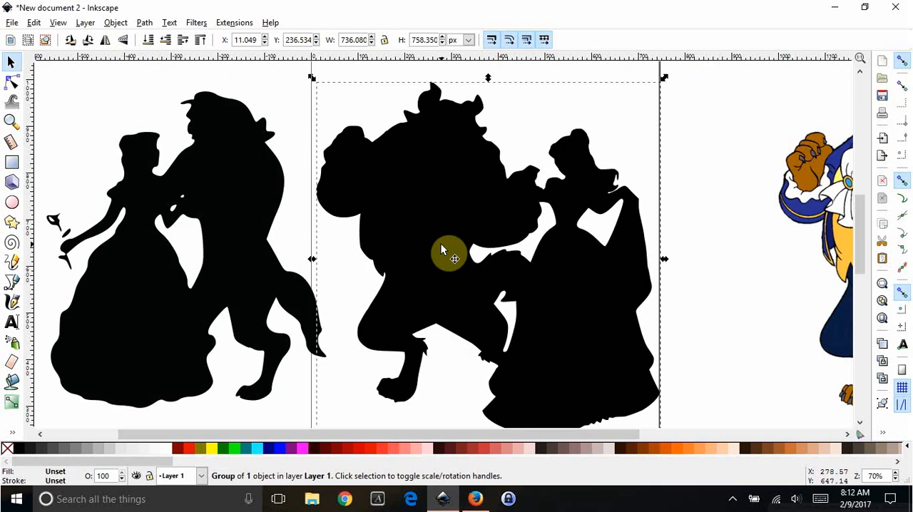
click(219, 204)
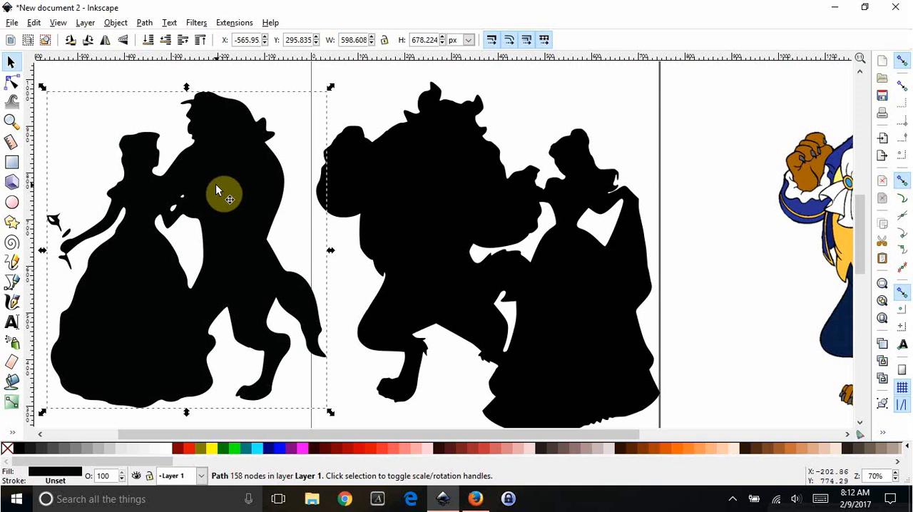
key(Delete)
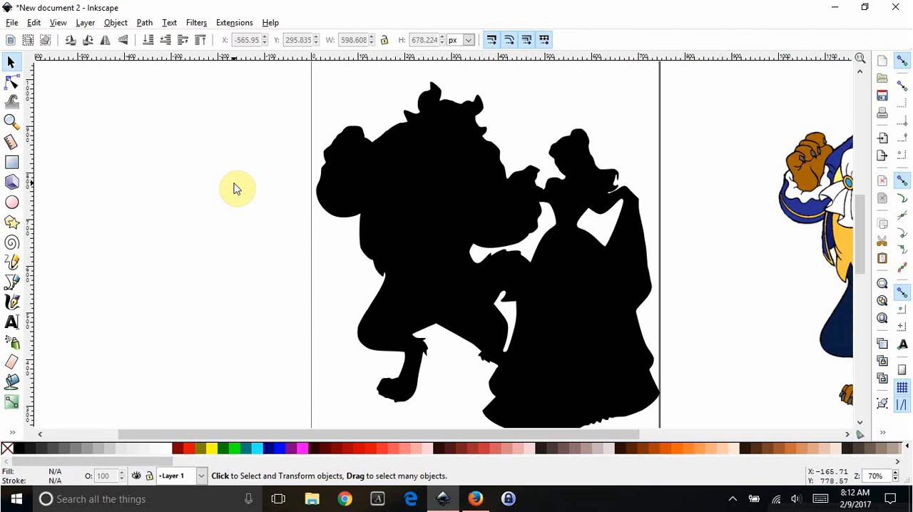
drag(320, 435, 378, 431)
scroll(462, 366, down, 2)
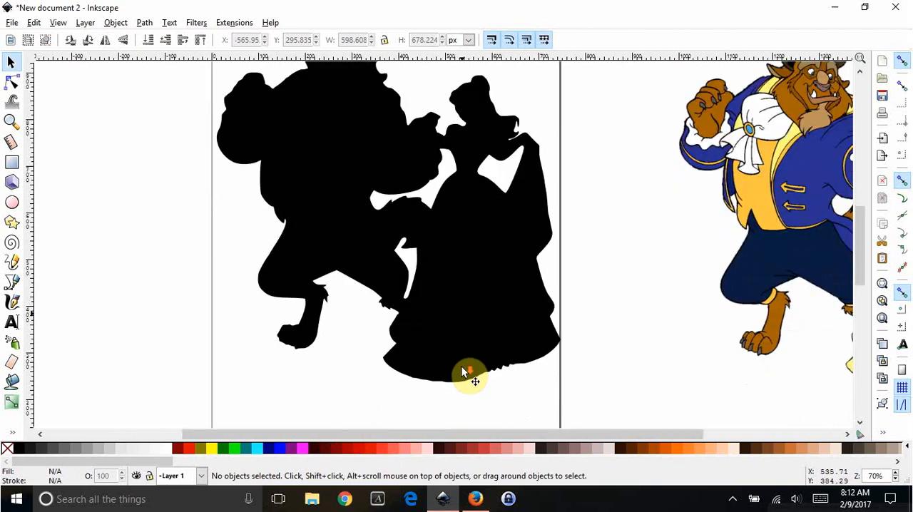
Delete the original colour picture of the dancing couple beside the page, keeping the black silhouette.
scroll(462, 367, up, 2)
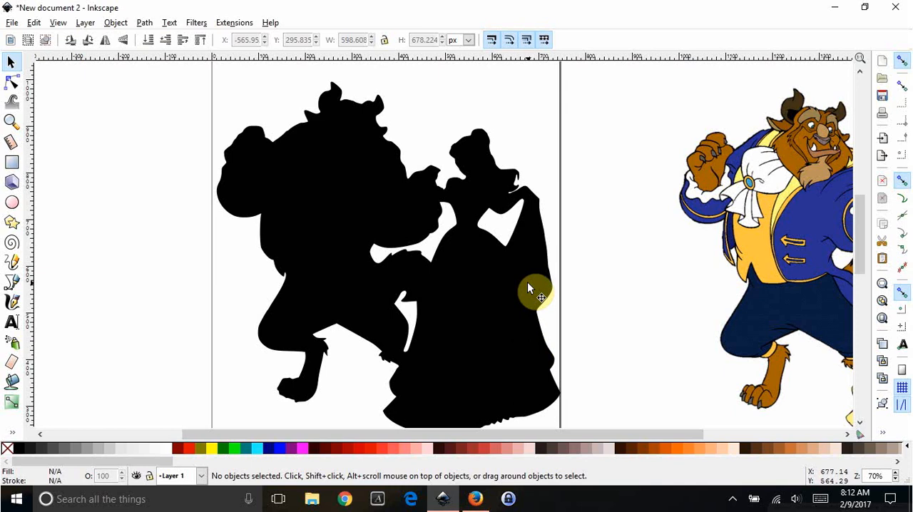
scroll(528, 283, down, 1)
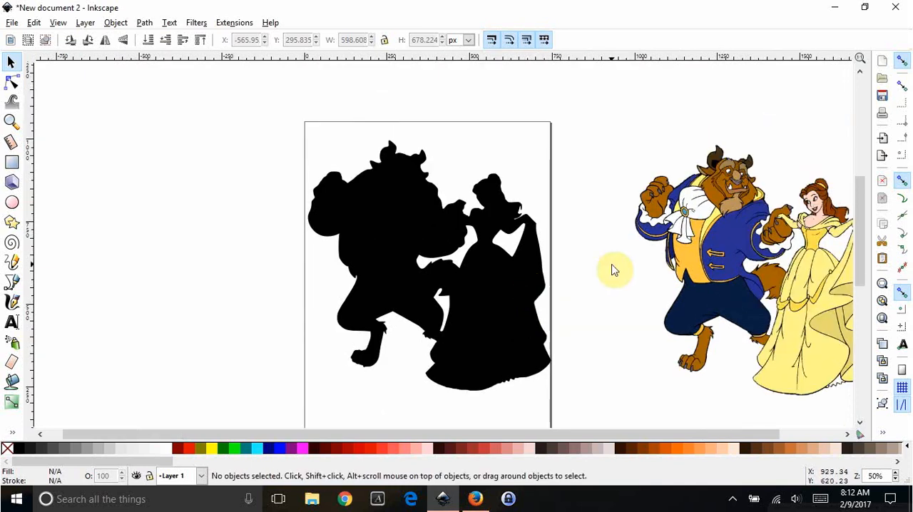
click(735, 175)
key(Delete)
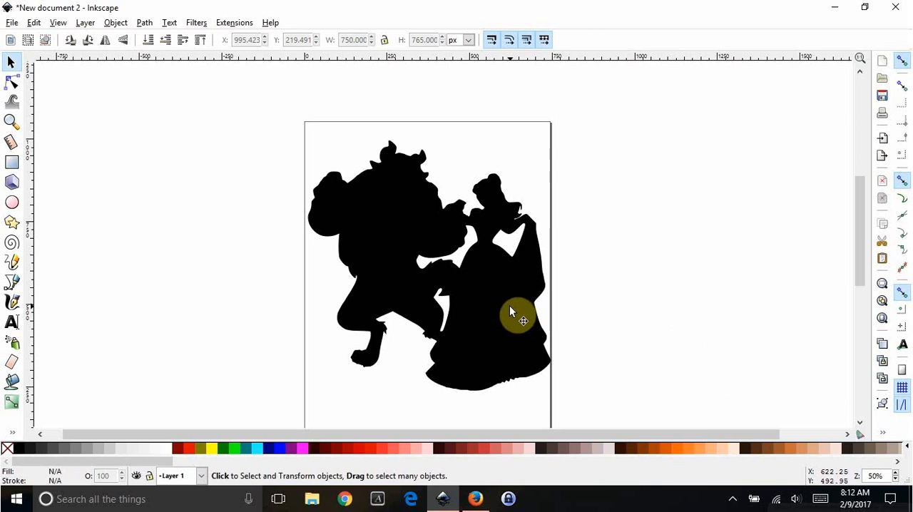
scroll(548, 323, down, 1)
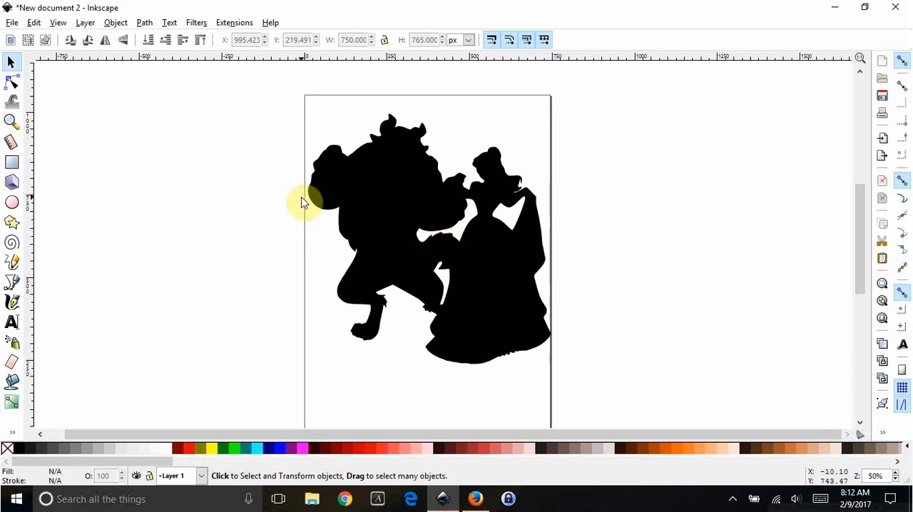
Examine the file formats offered for saving the drawing under a new name, and leave without saving.
click(11, 24)
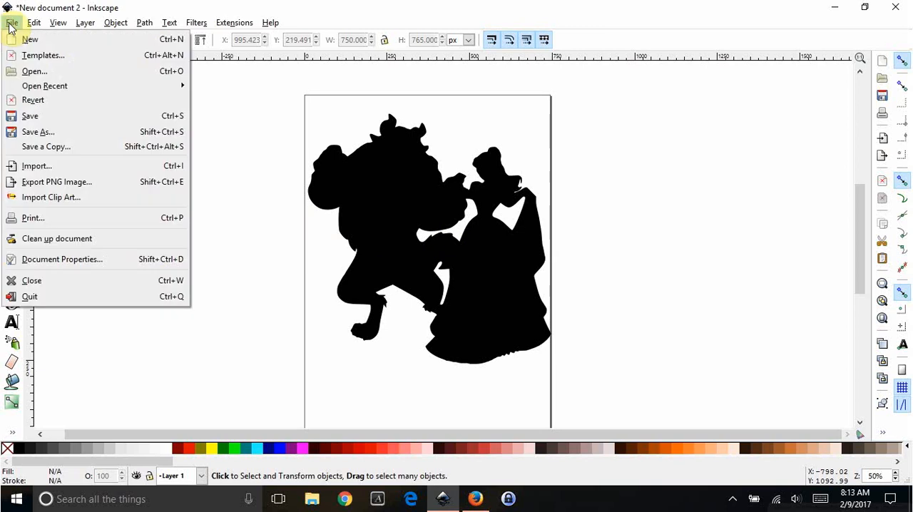
click(57, 132)
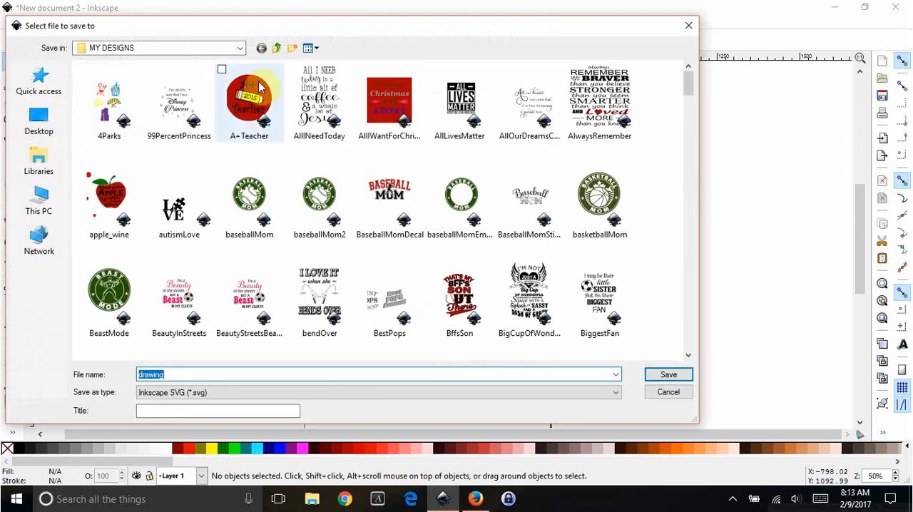
click(424, 393)
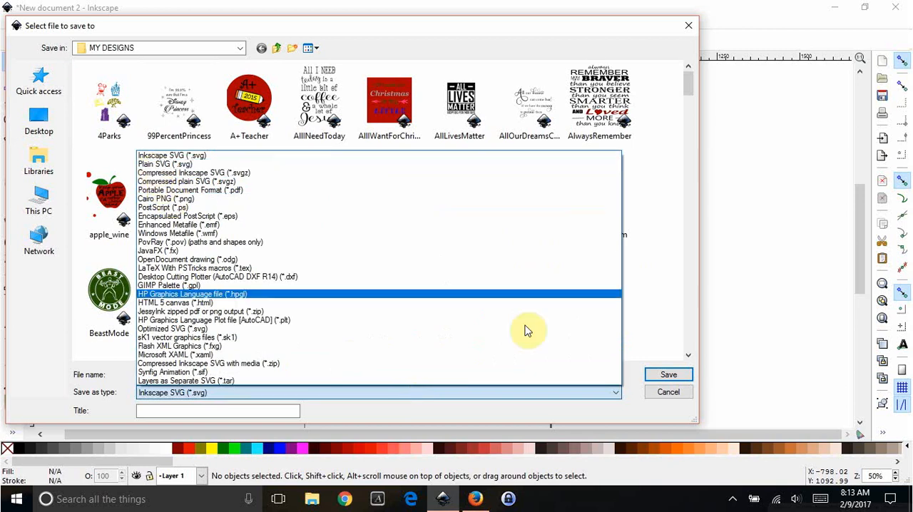
click(647, 394)
click(649, 392)
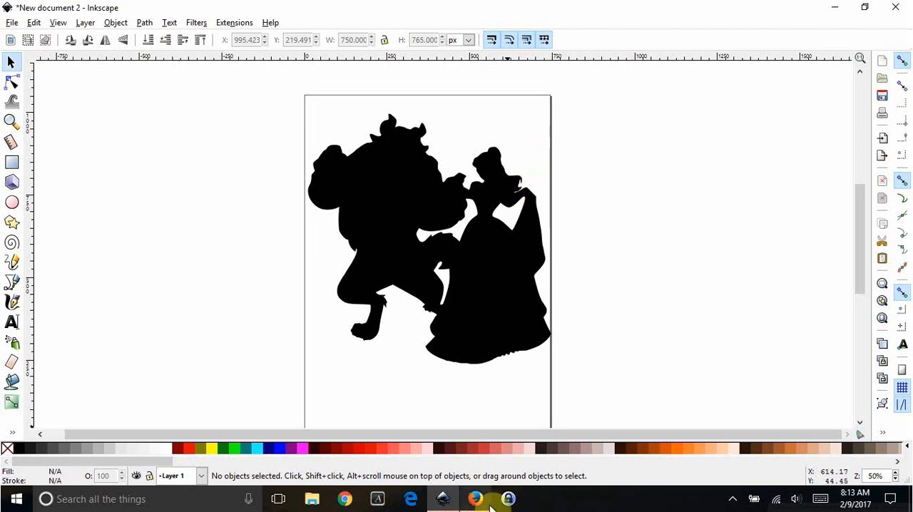
click(732, 499)
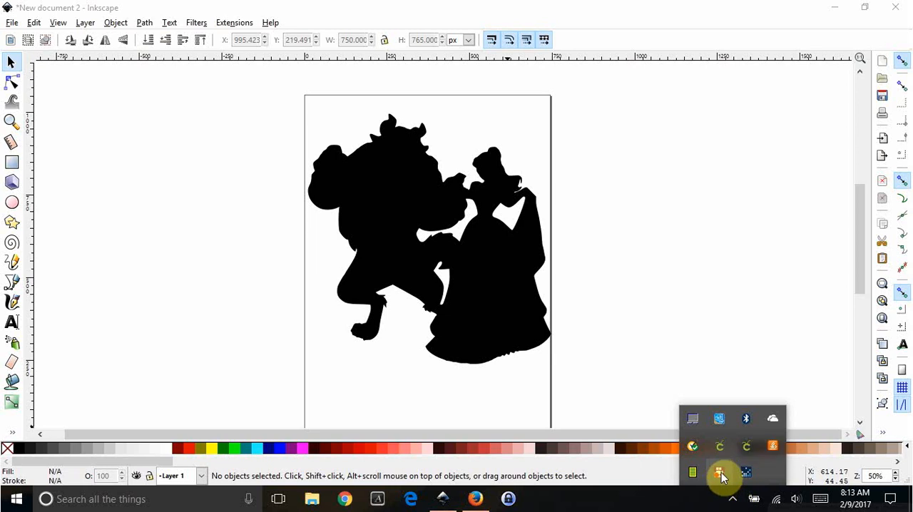
right_click(721, 477)
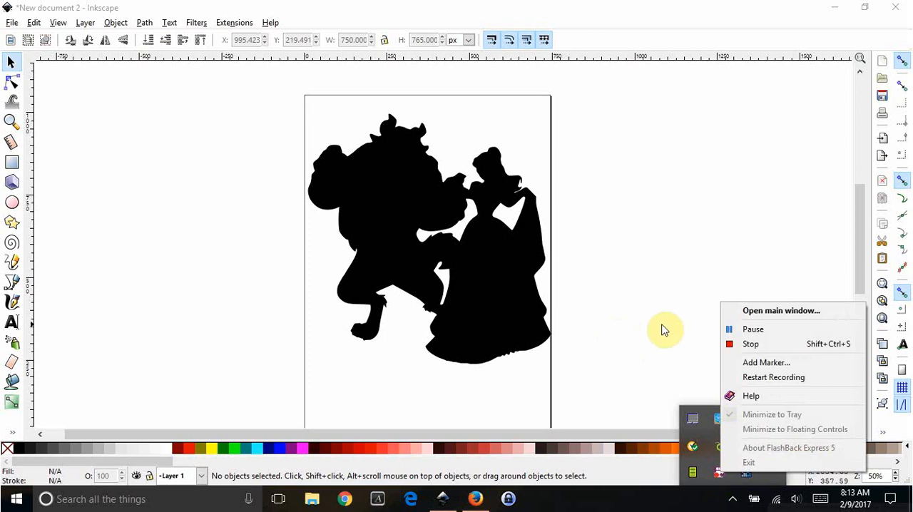